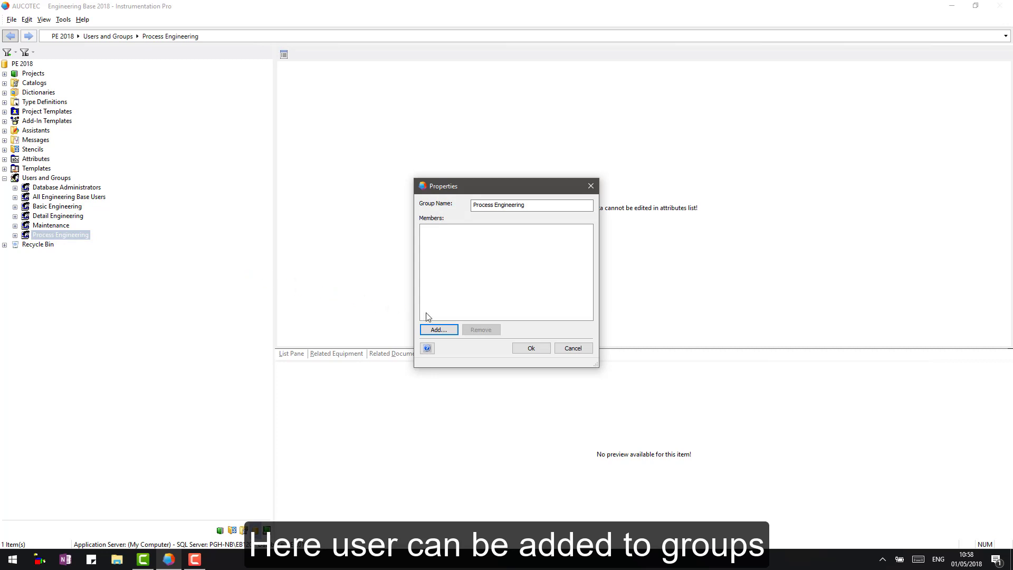
Add the second AUCOTEC user account in the list as a member of the Process Engineering group.
click(440, 330)
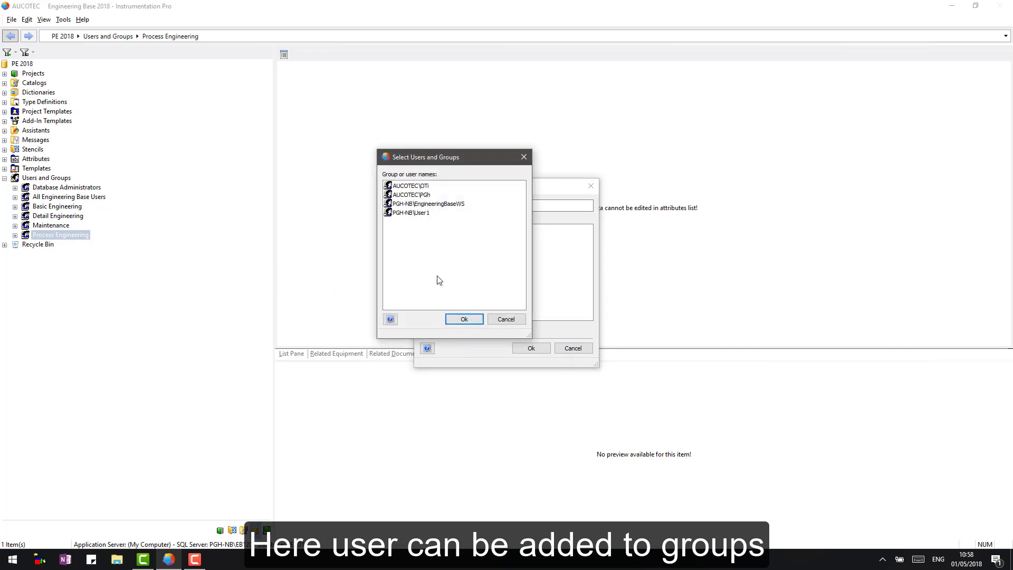
click(426, 197)
click(465, 319)
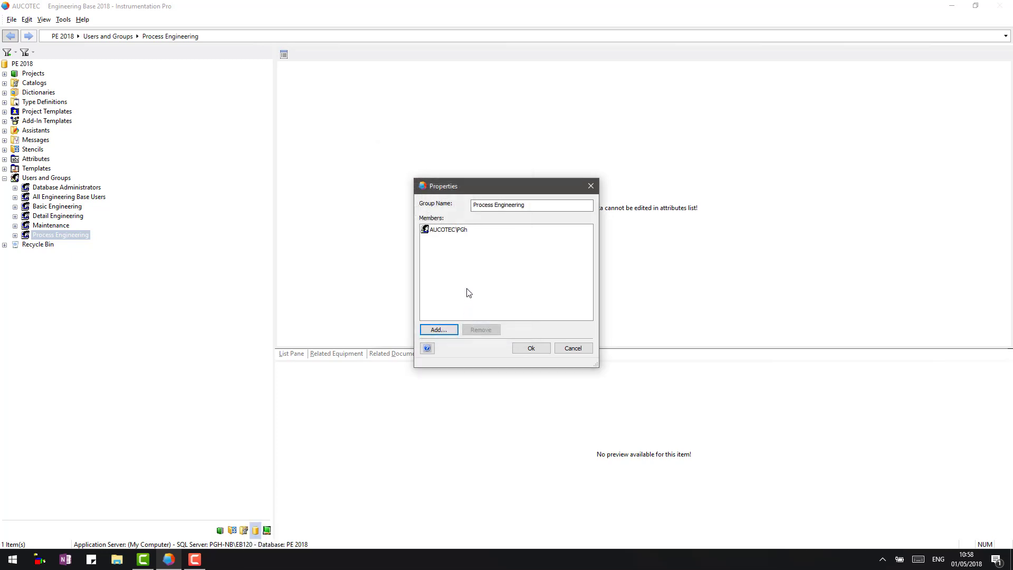
click(530, 349)
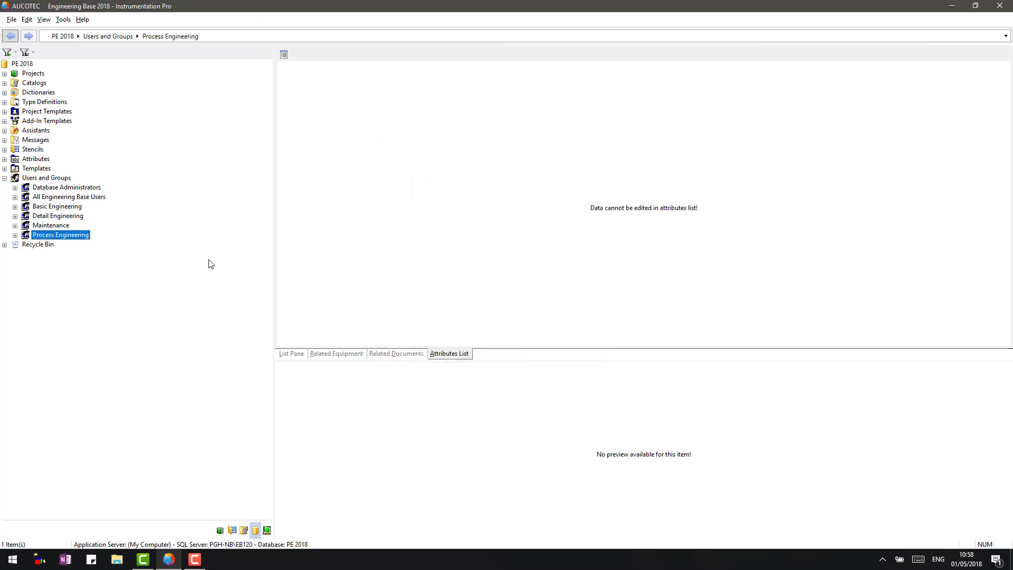
In the Process Engineering group's menu configuration, assign Aspen Simulation Import to the Item Menu of the Process Scenario type.
right_click(72, 240)
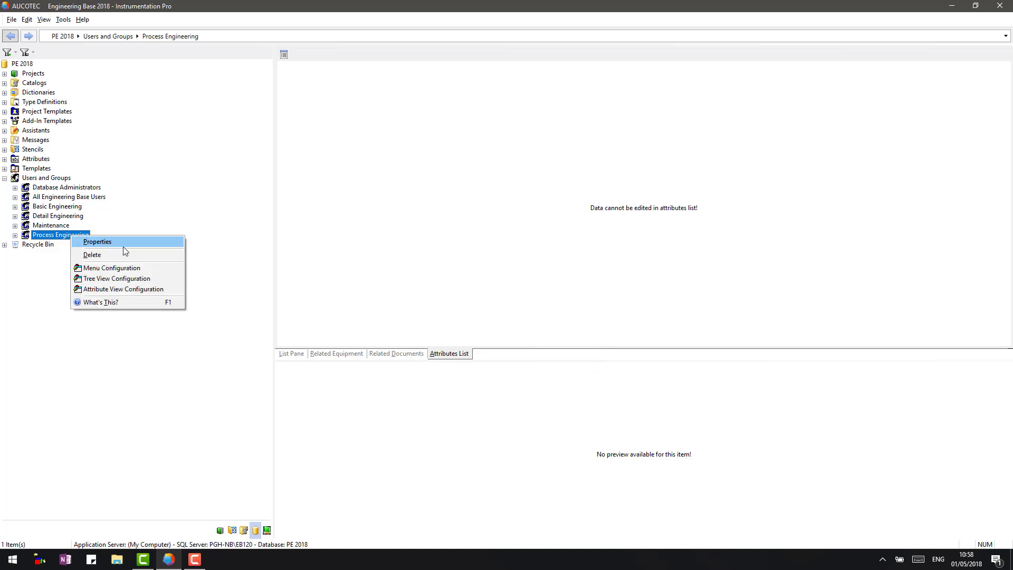
click(144, 269)
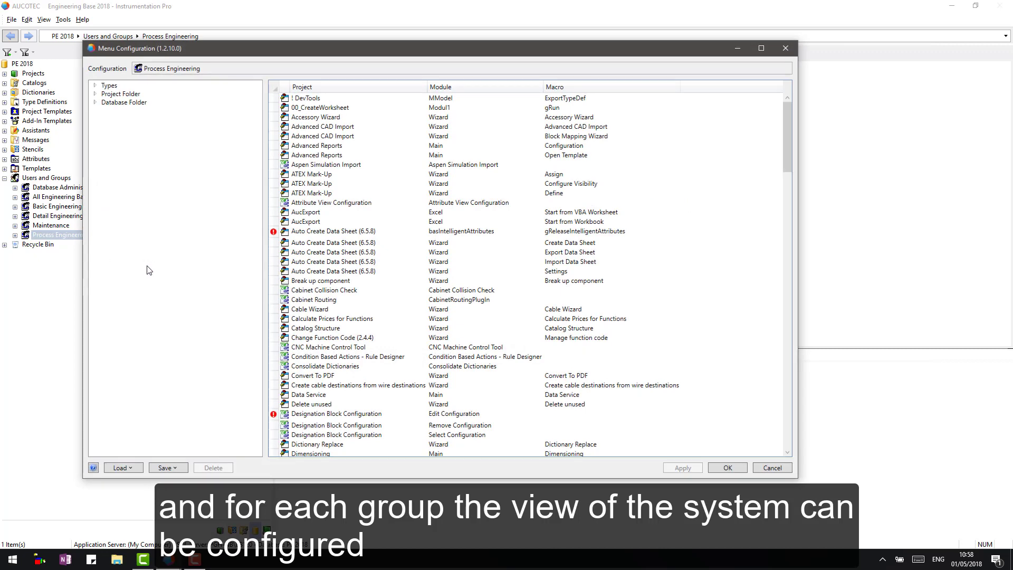
click(95, 86)
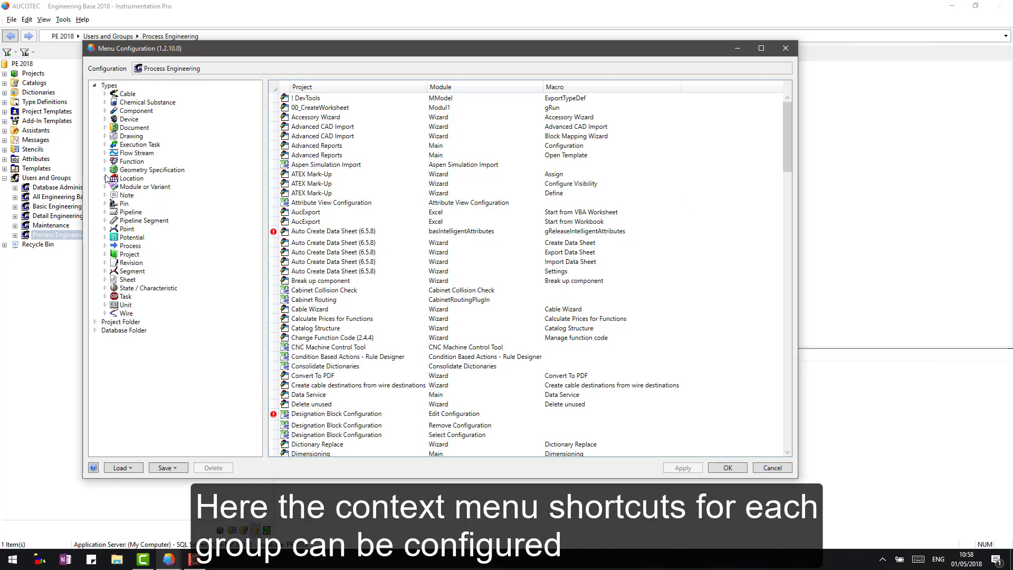
click(105, 246)
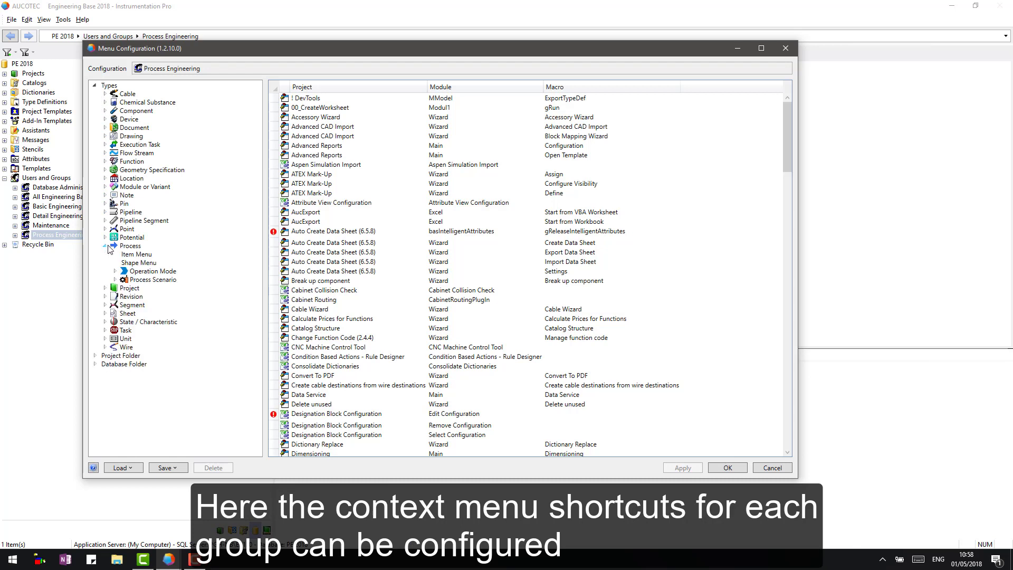
click(115, 279)
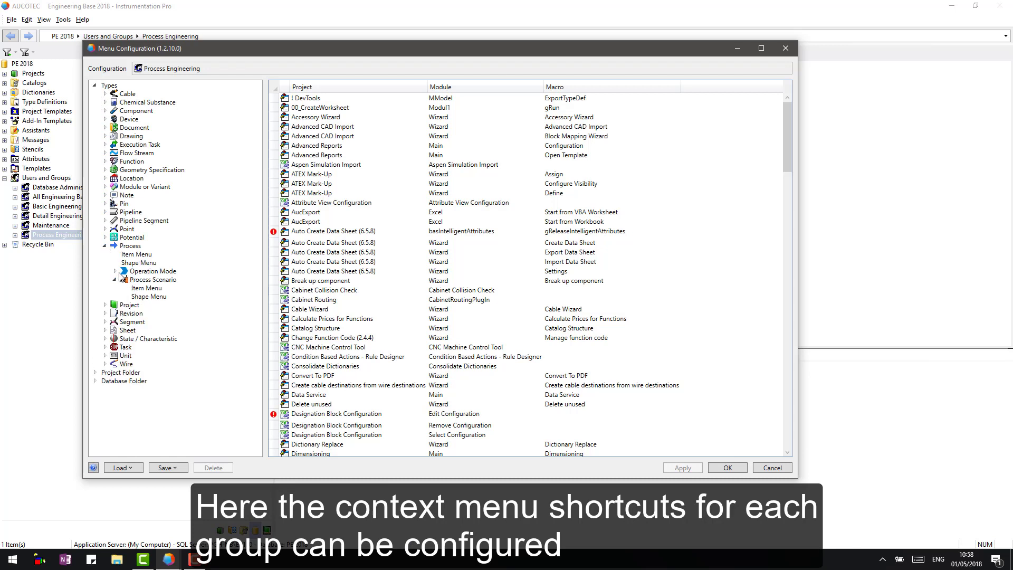
click(115, 271)
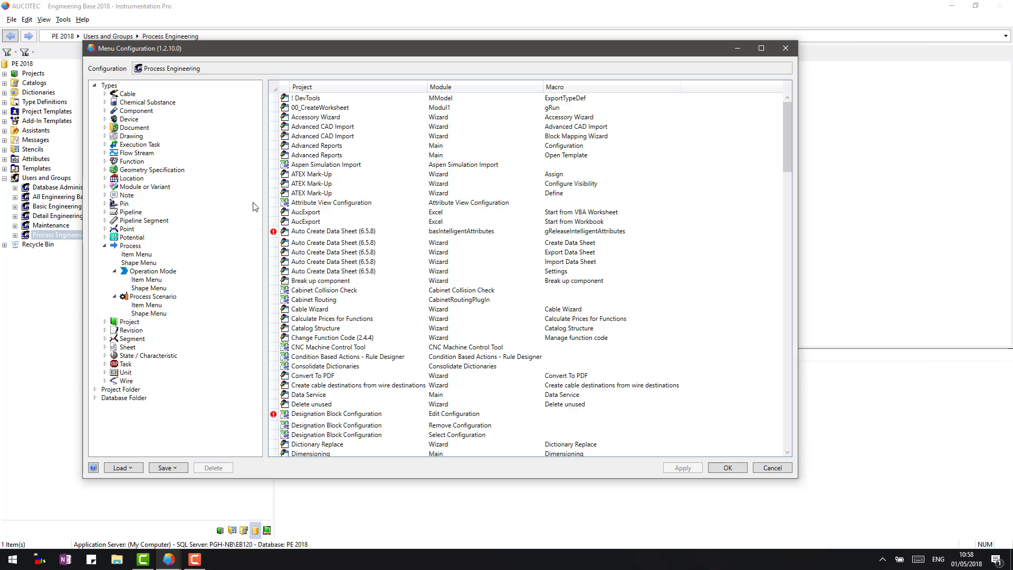
click(328, 164)
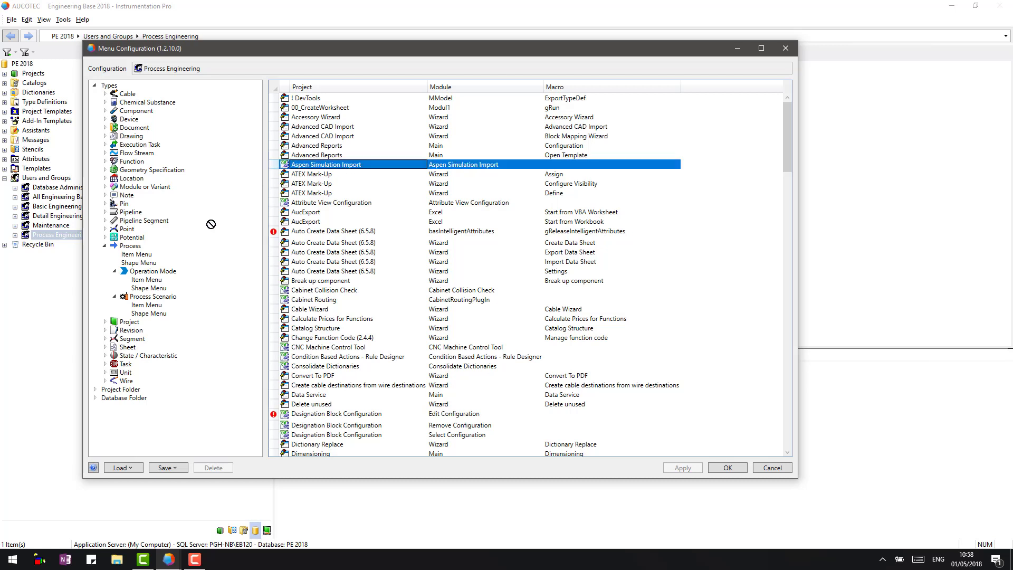
drag(158, 308, 155, 310)
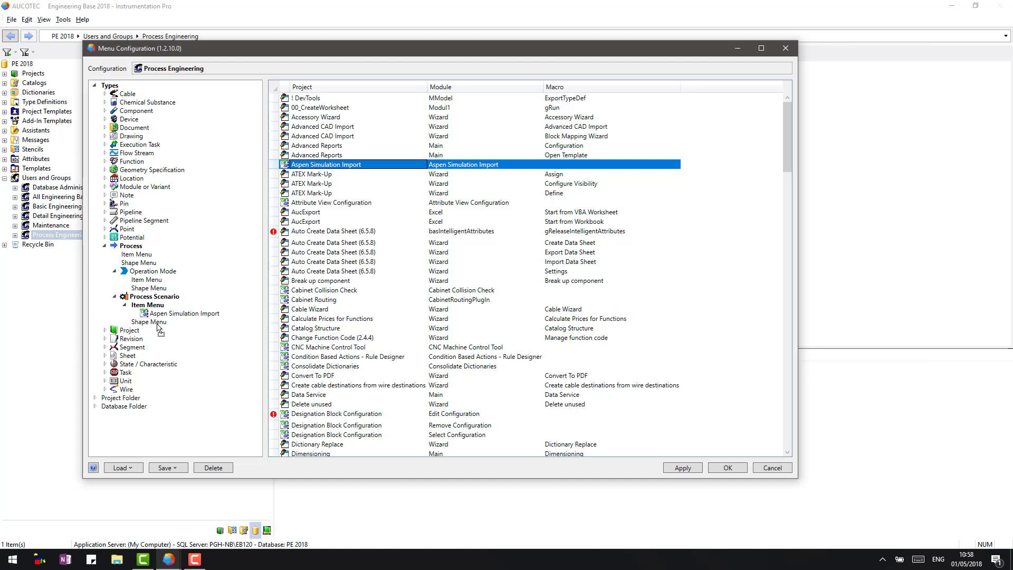
Assign Aspen Simulation Import to the Process Scenario's Shape Menu as well and save the menu configuration.
drag(159, 327, 157, 328)
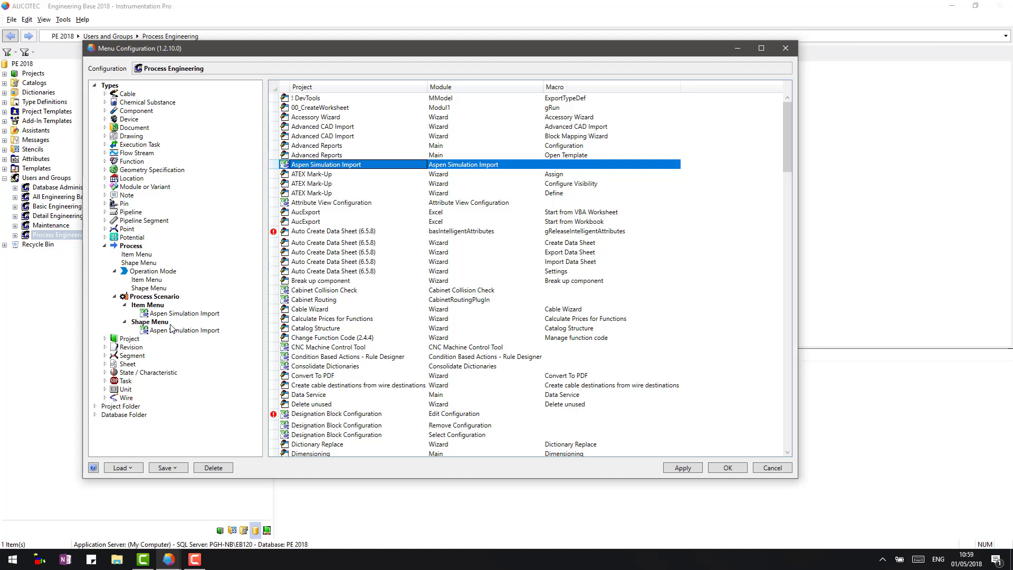
click(691, 467)
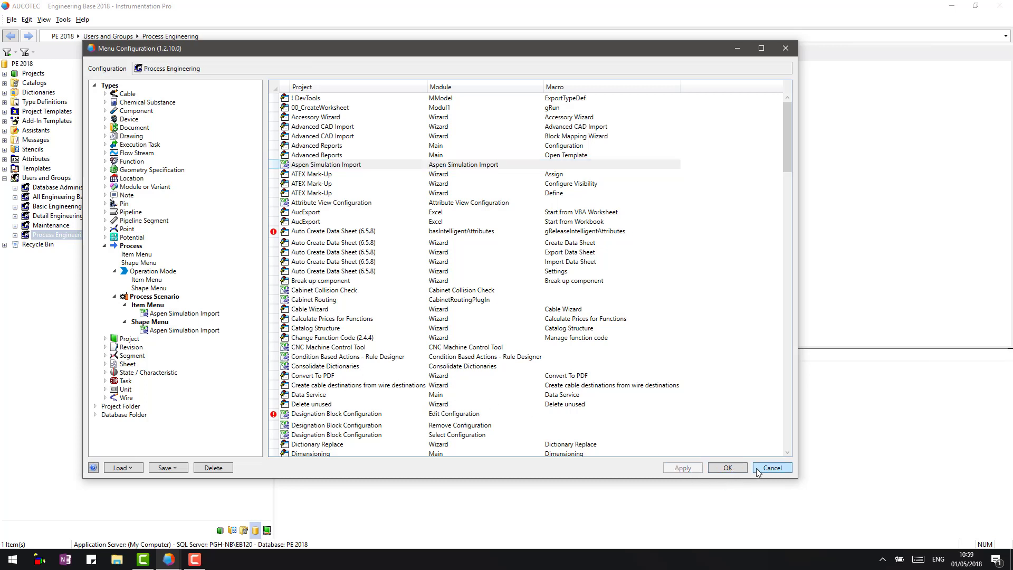
click(738, 469)
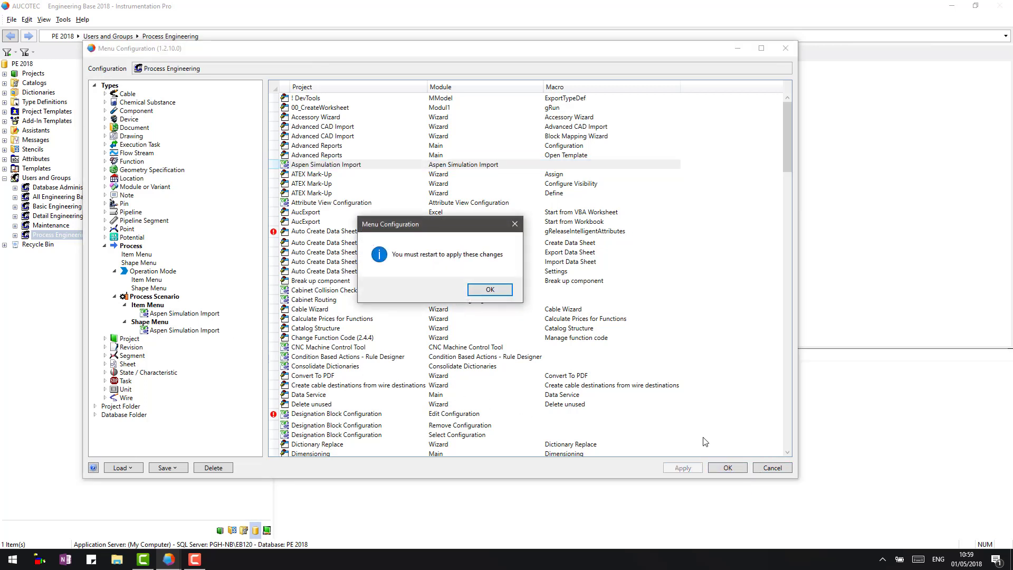
click(494, 289)
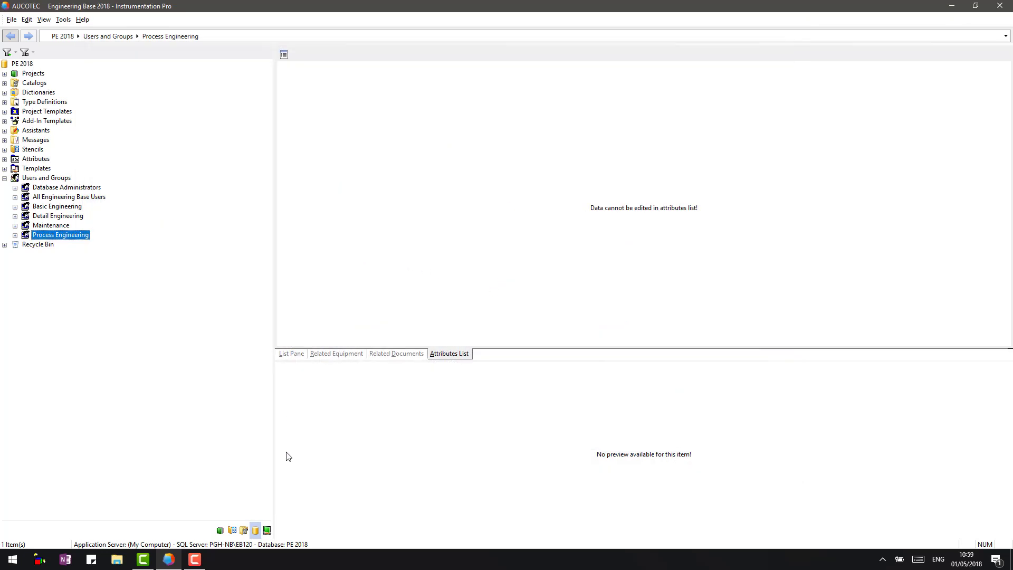
Check the context menu of the Design scenario under Processes in the Plant Engineering project for the Aspen Simulation Import shortcut.
click(267, 530)
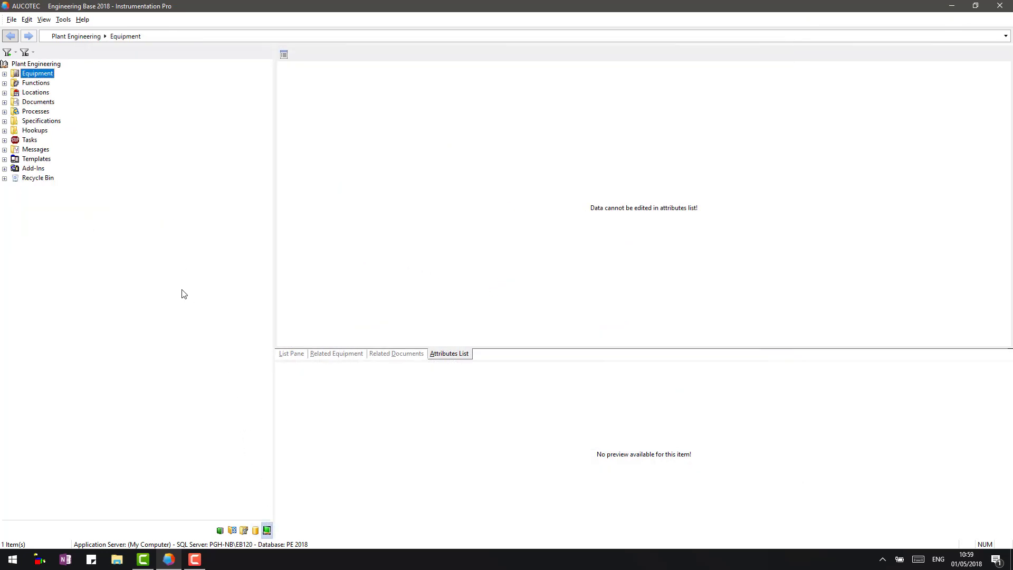
click(5, 111)
click(15, 121)
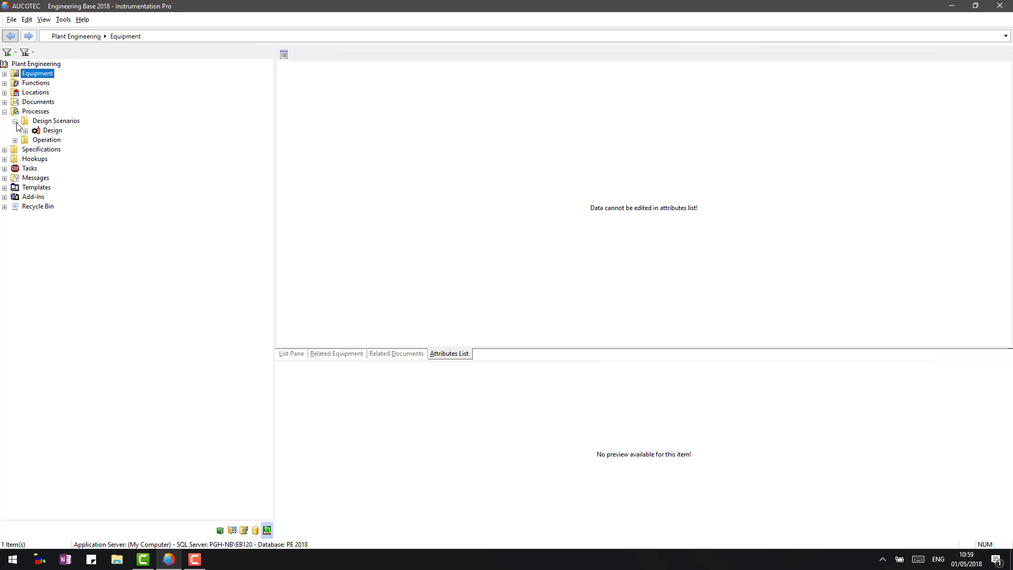
right_click(51, 131)
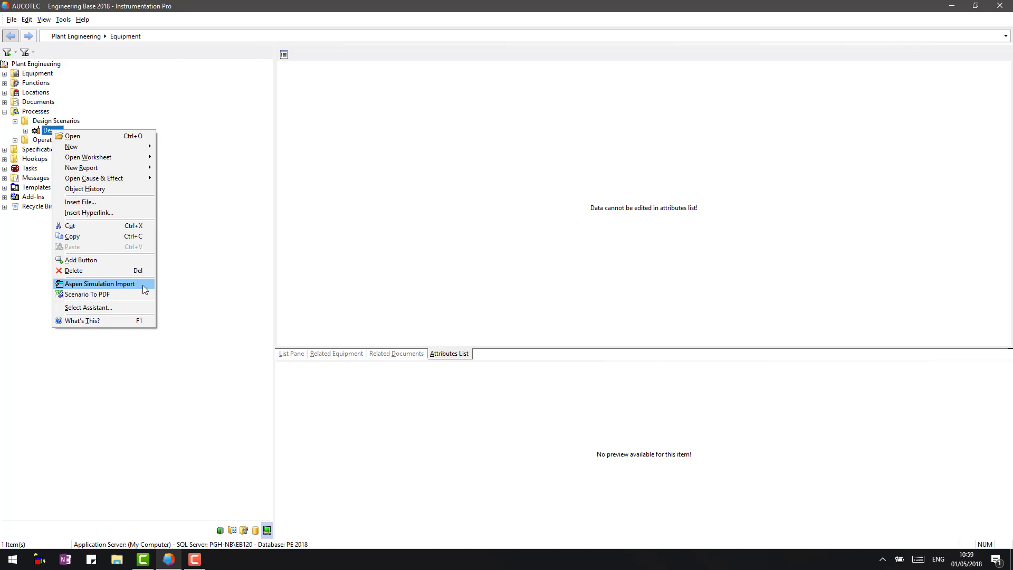
Add the piping device type Canal (underground) (Process / Fluid) to the Process Engineering group's tree view configuration in the PE 2018 database.
click(256, 531)
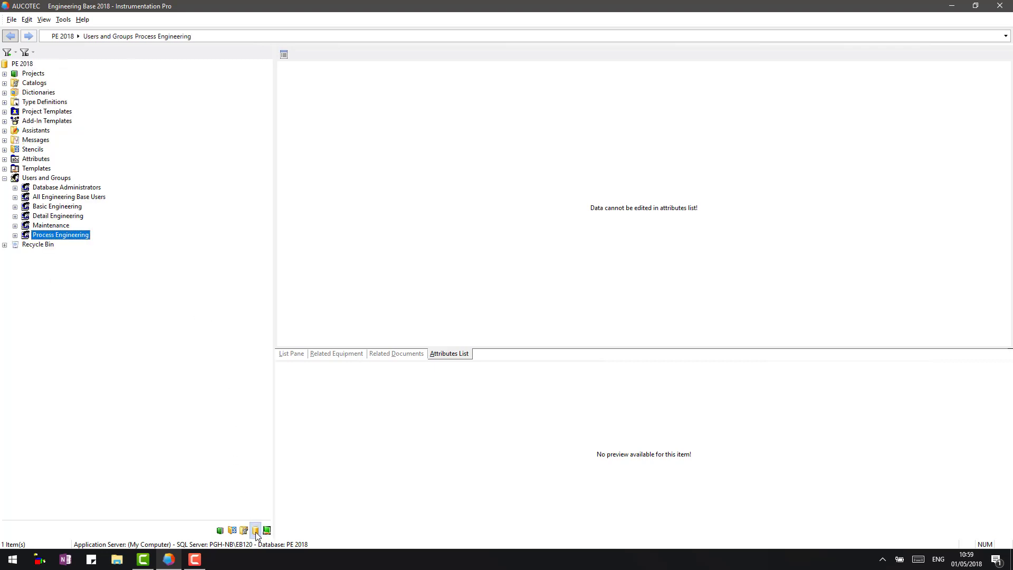
right_click(67, 238)
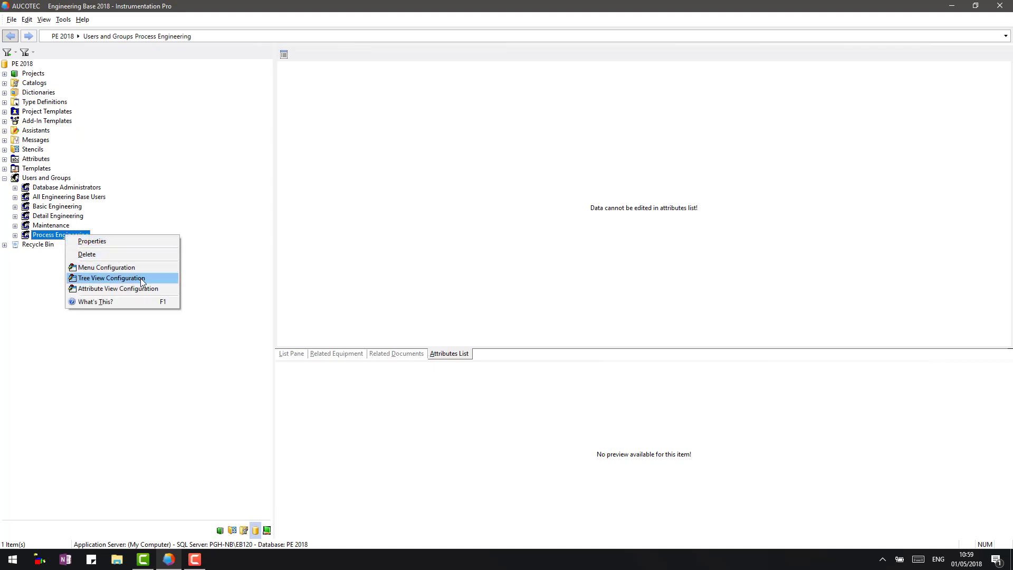
click(125, 278)
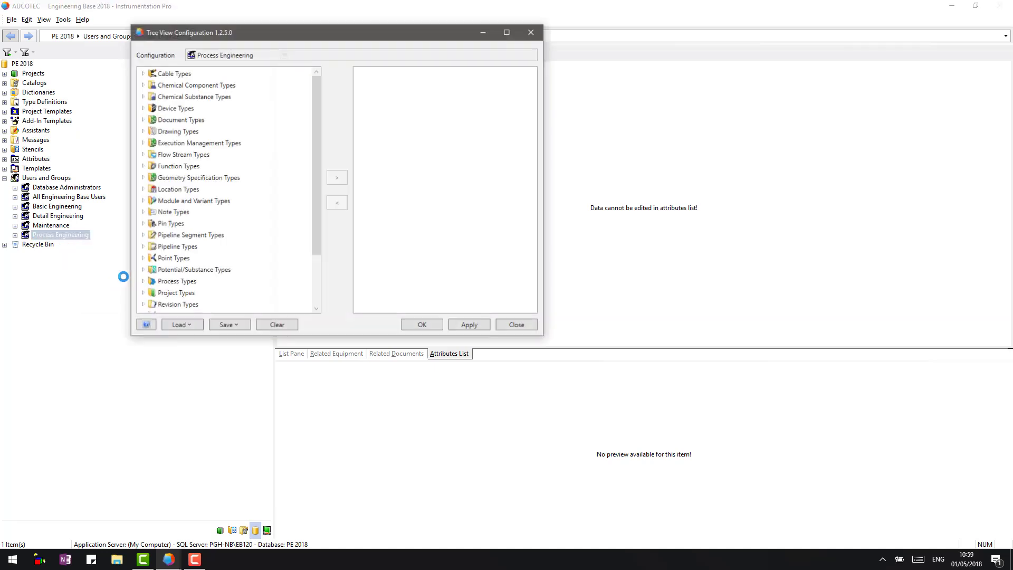
click(143, 108)
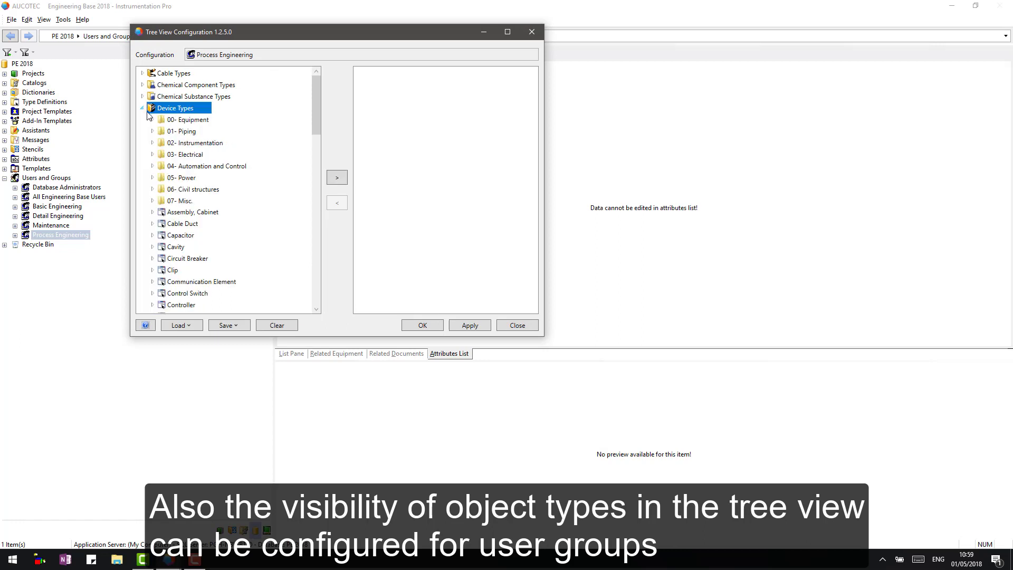
click(153, 132)
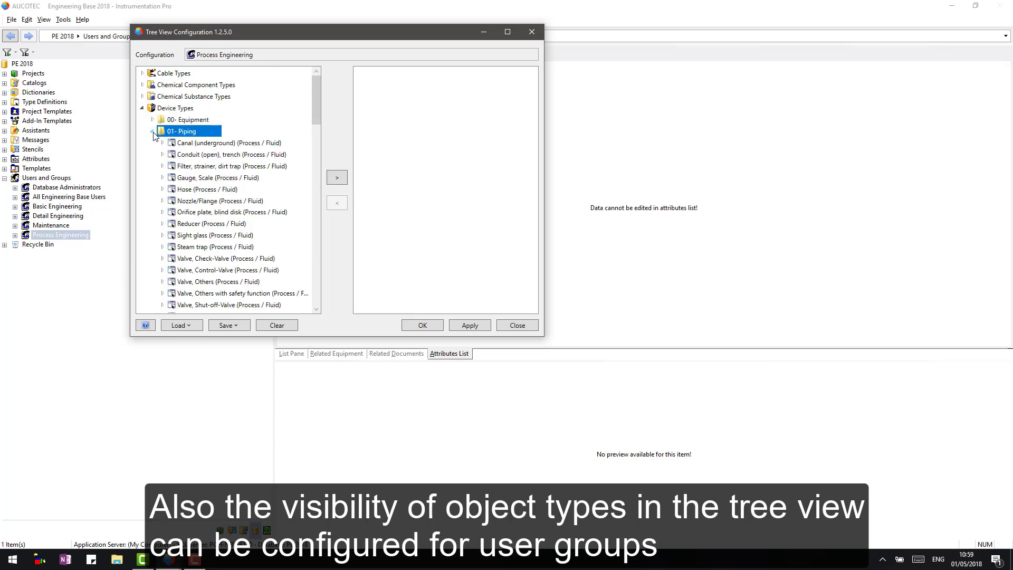
click(209, 143)
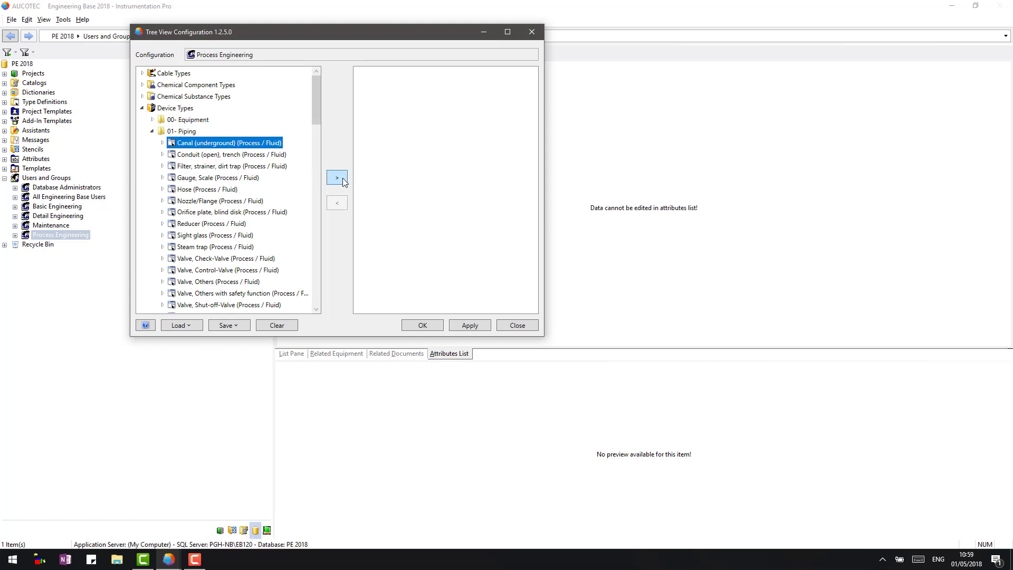
click(343, 179)
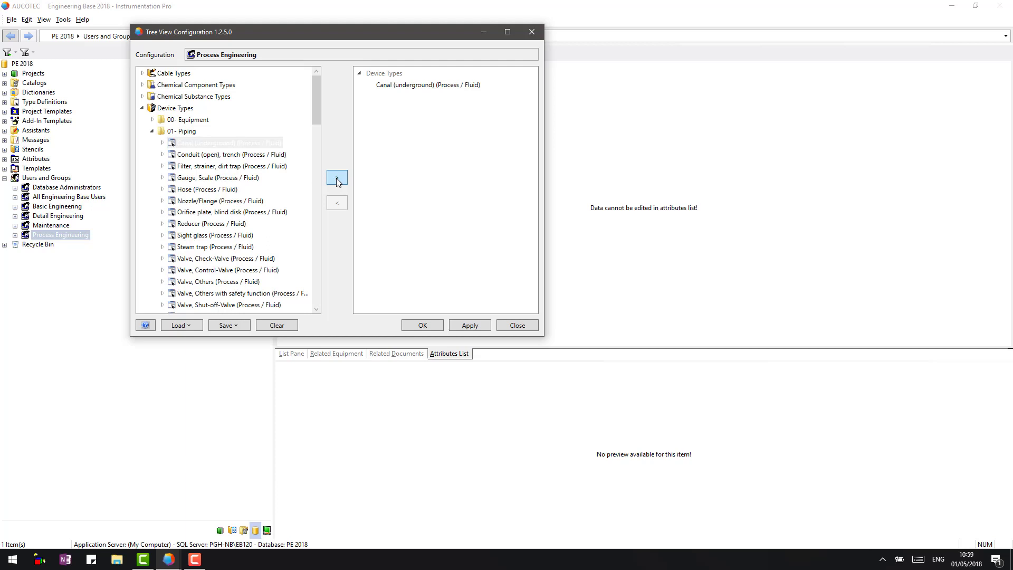
click(423, 326)
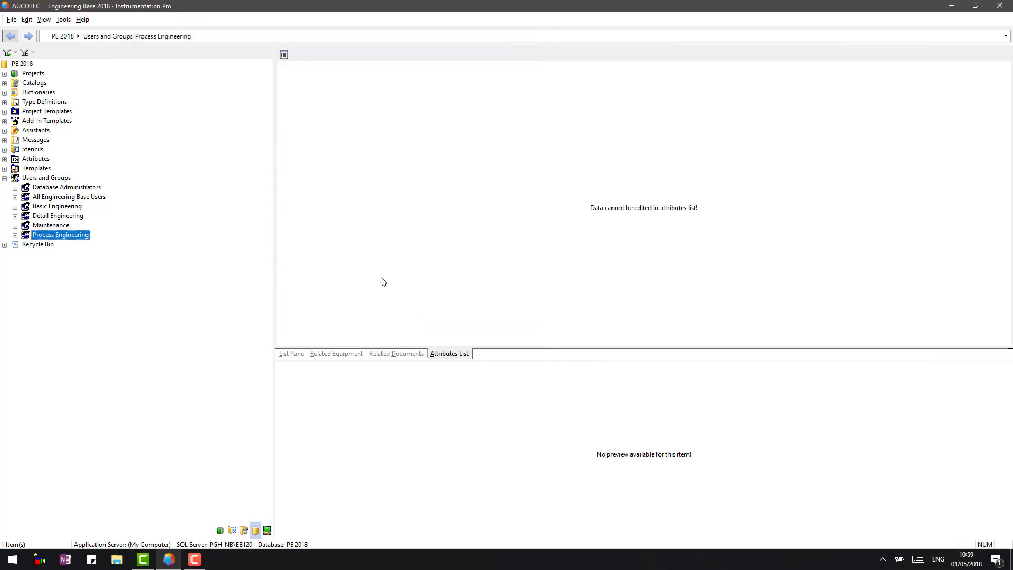
Review the tree's two sets of filter options, for object kinds and for associated objects.
click(17, 54)
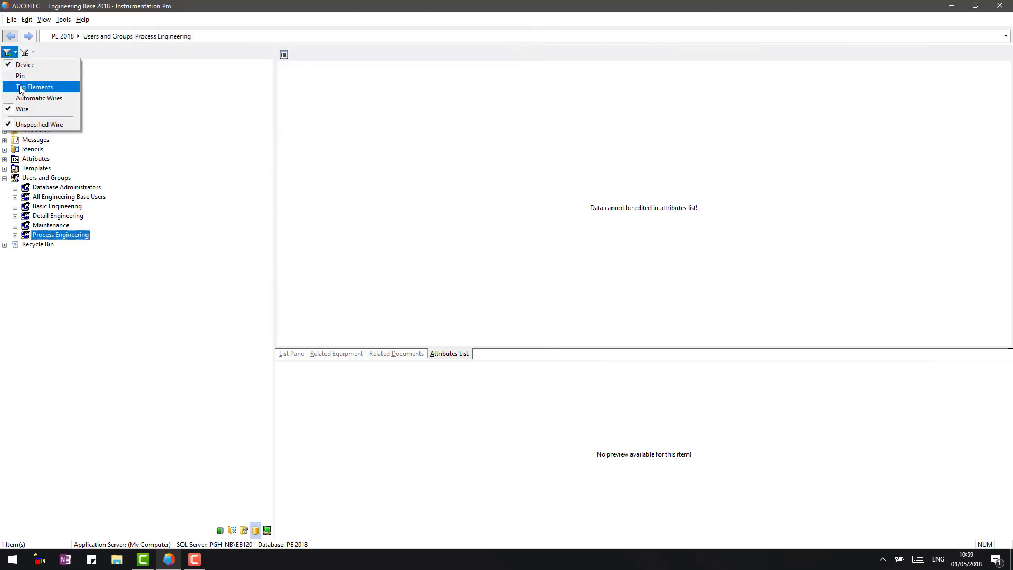
click(32, 52)
click(33, 53)
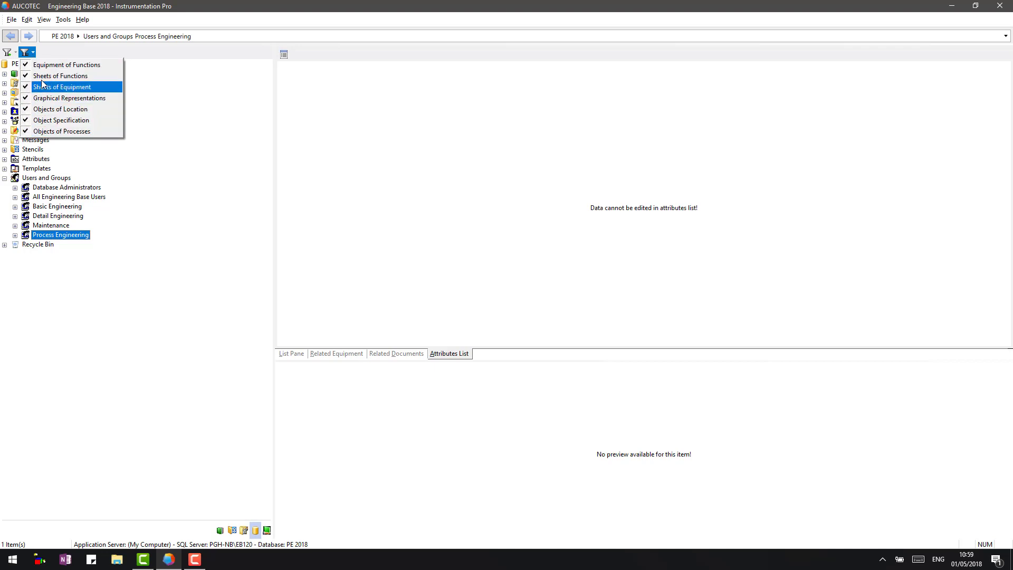
click(47, 55)
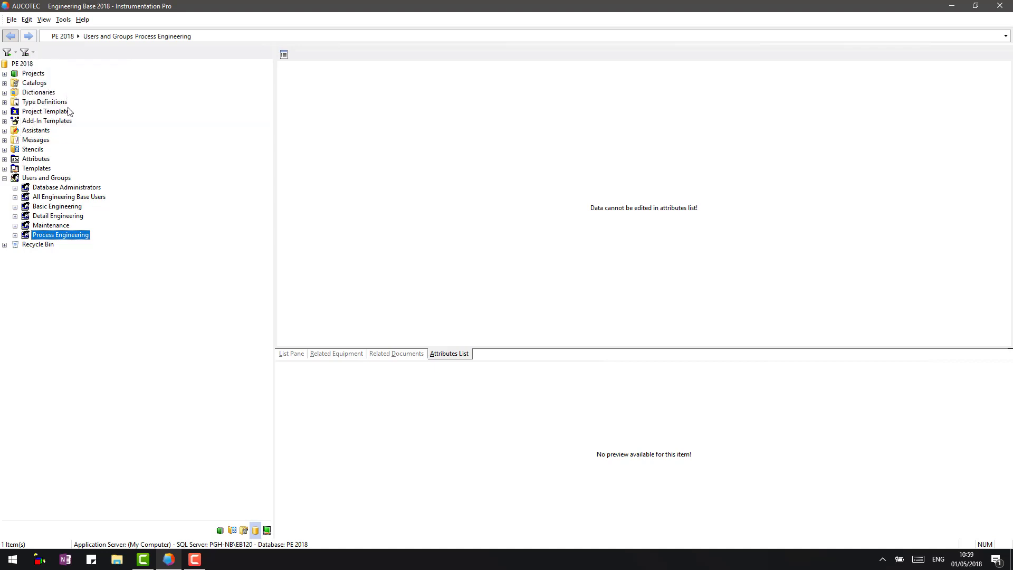
Open the Process Engineering group's attribute view configuration and display the attributes of the instrumentation device type Sensor, Unclassified.
right_click(76, 240)
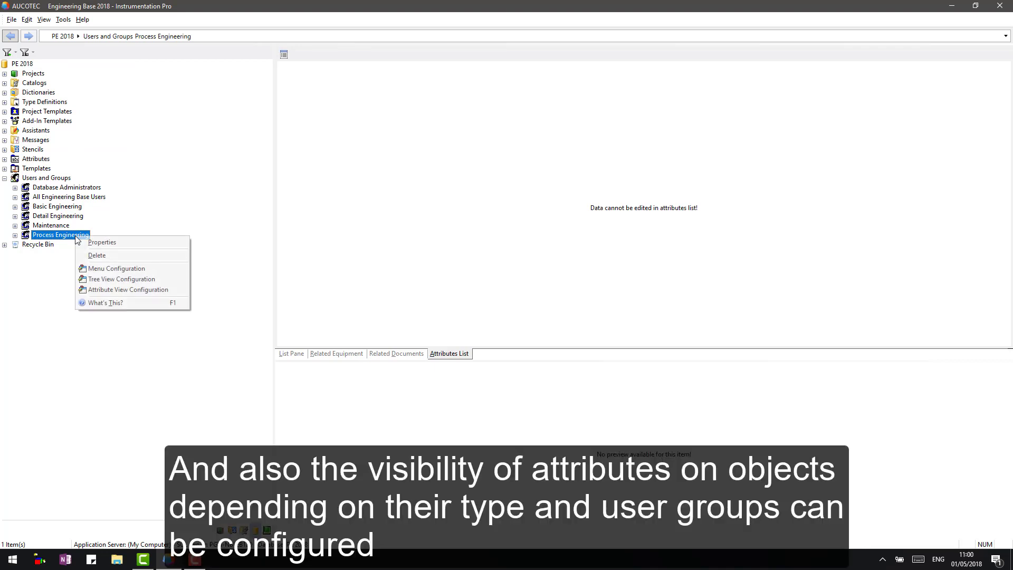
click(161, 290)
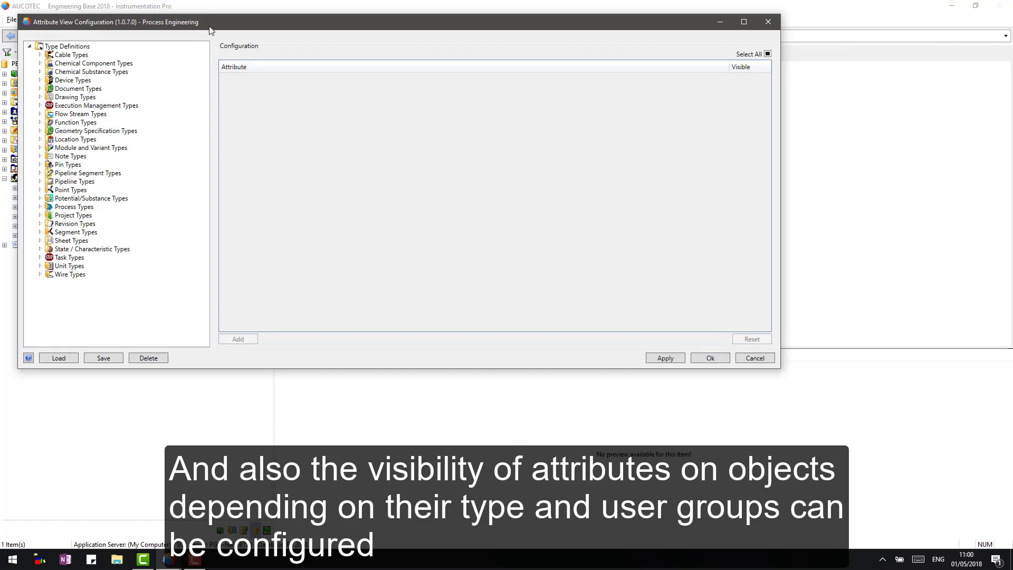
drag(194, 28, 237, 55)
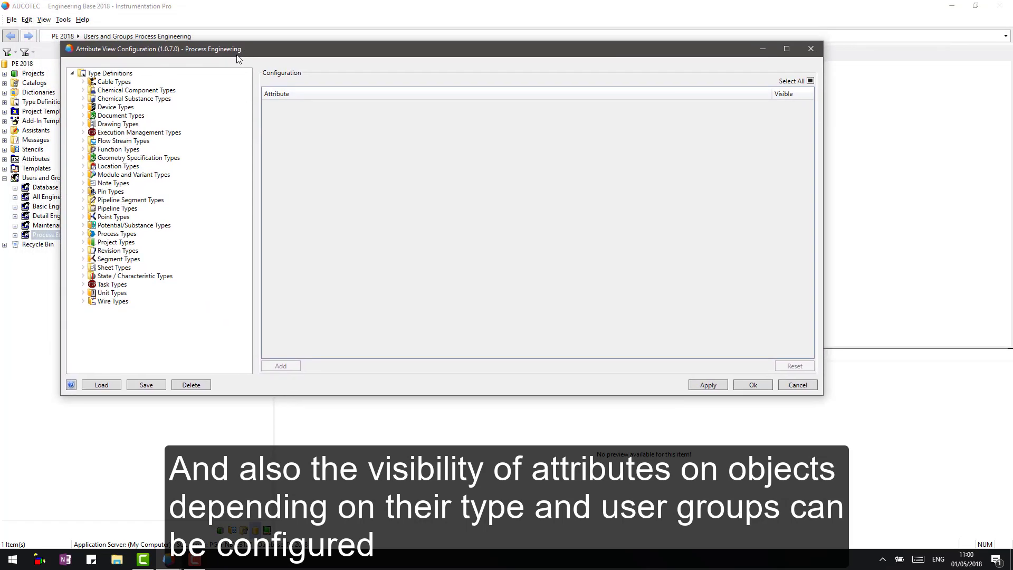
click(83, 107)
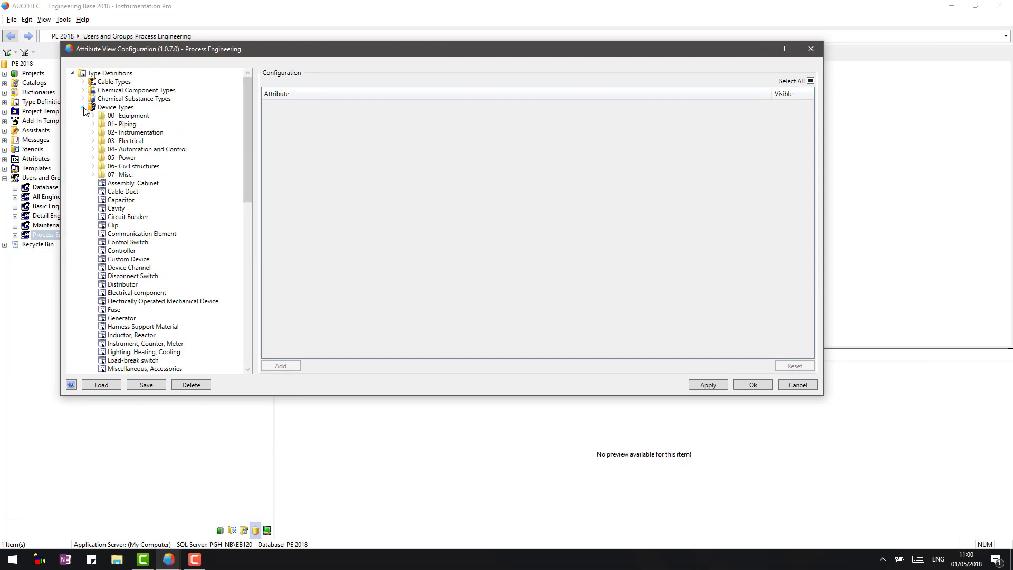
click(93, 132)
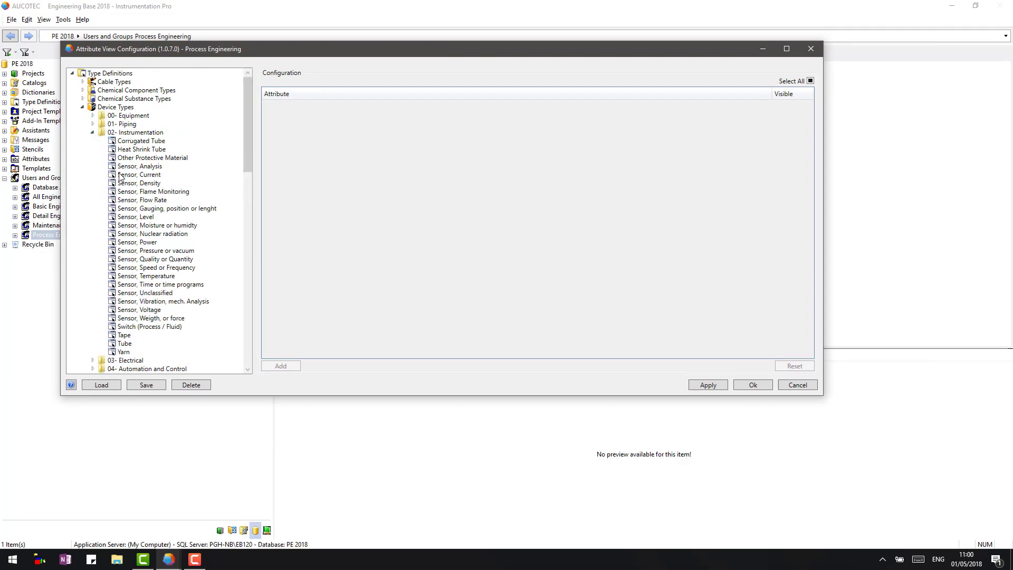
click(148, 293)
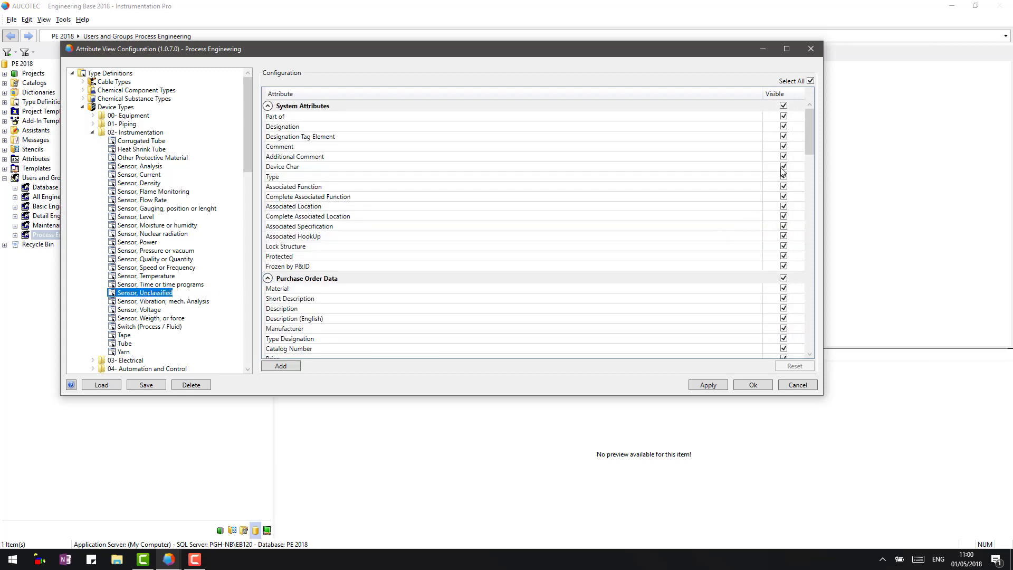
Try hiding Installation Instruction 2, Installation Instruction 1 and 2. Remark for Sensor, Unclassified, and cancel the attribute view configuration.
drag(809, 138, 813, 233)
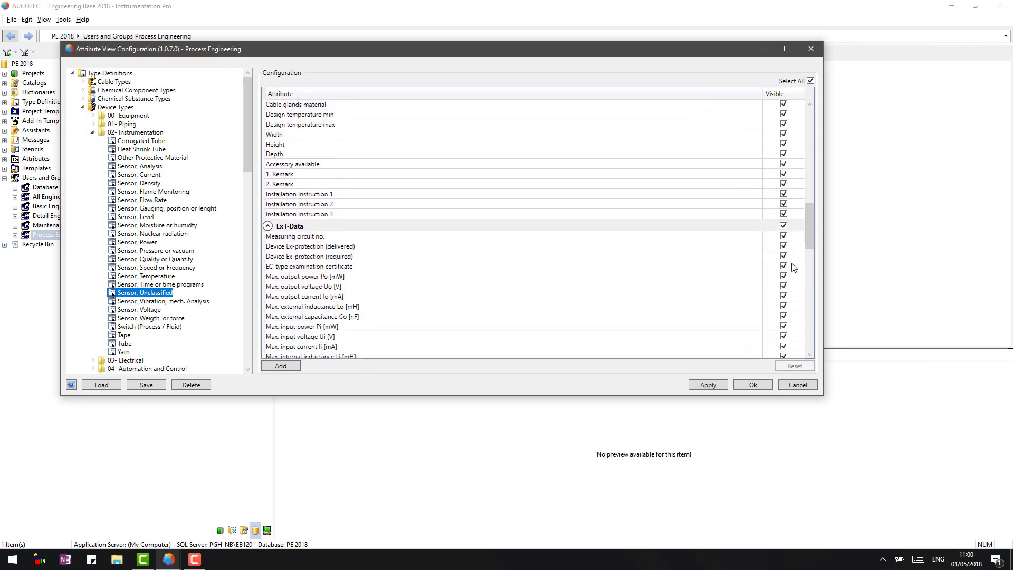
click(785, 204)
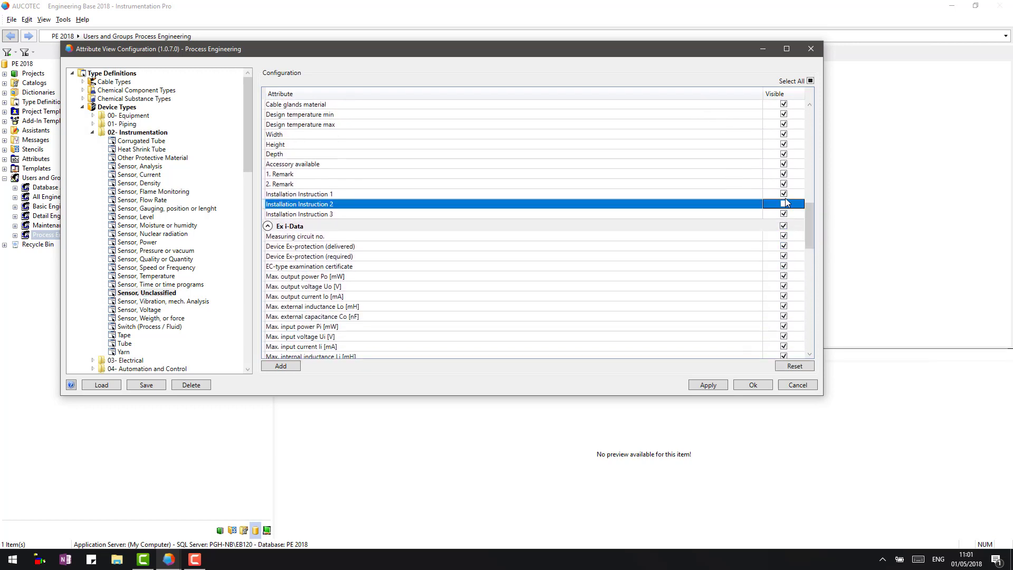
click(785, 193)
click(784, 183)
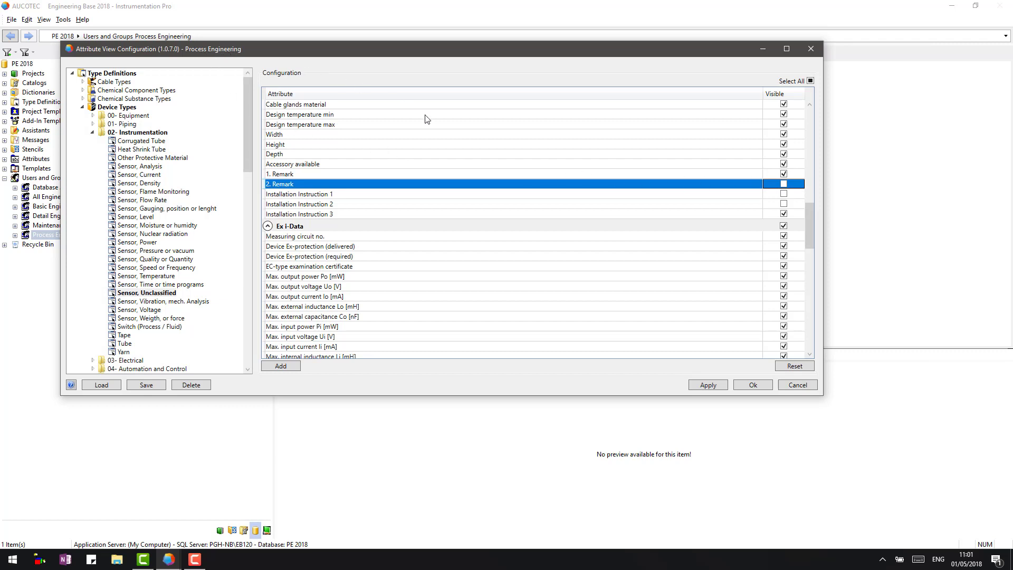
click(800, 385)
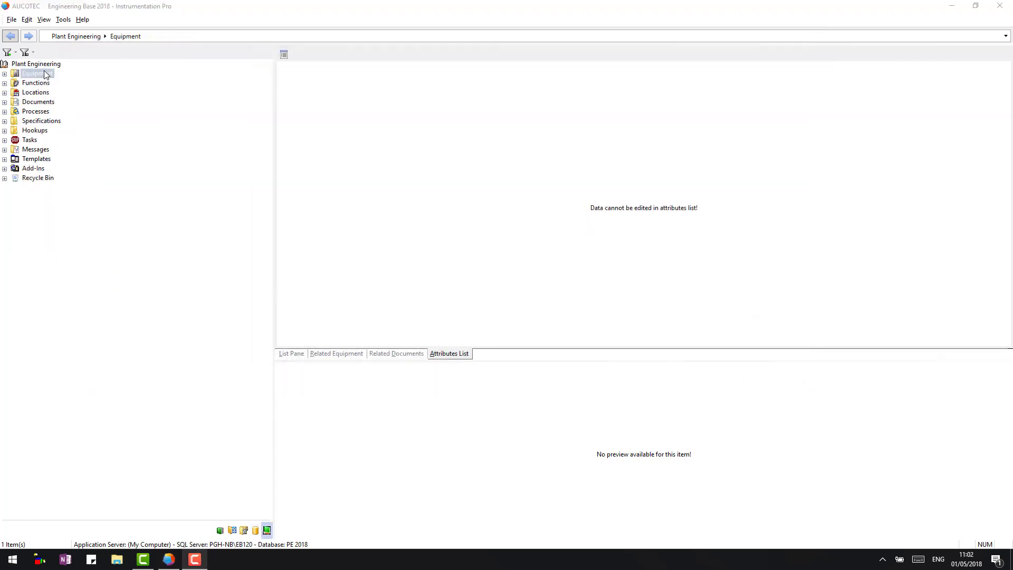
Add the second listed AUCOTEC user account to the Plant Engineering project's access control, keeping its preset permissions.
click(43, 65)
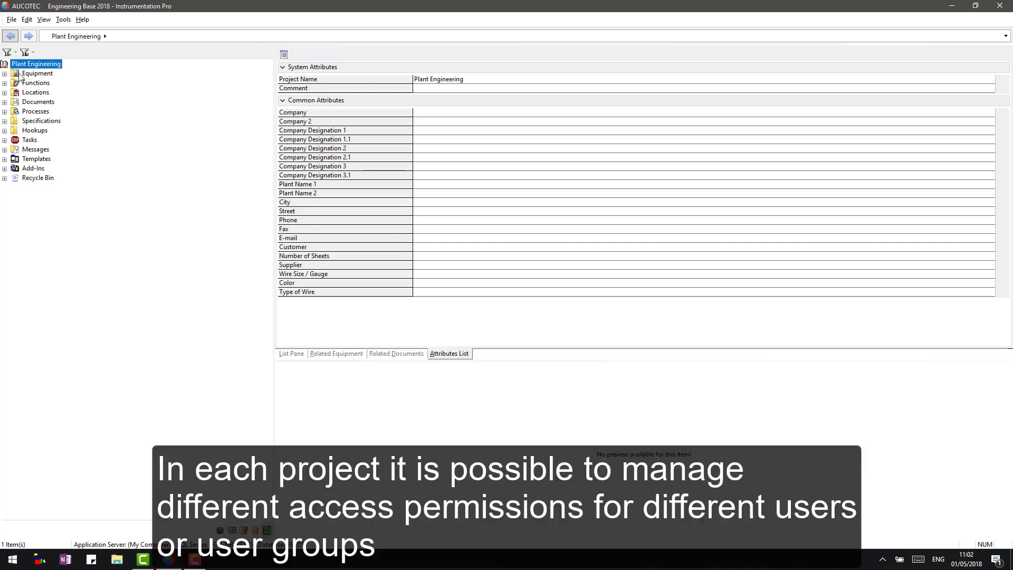
right_click(28, 64)
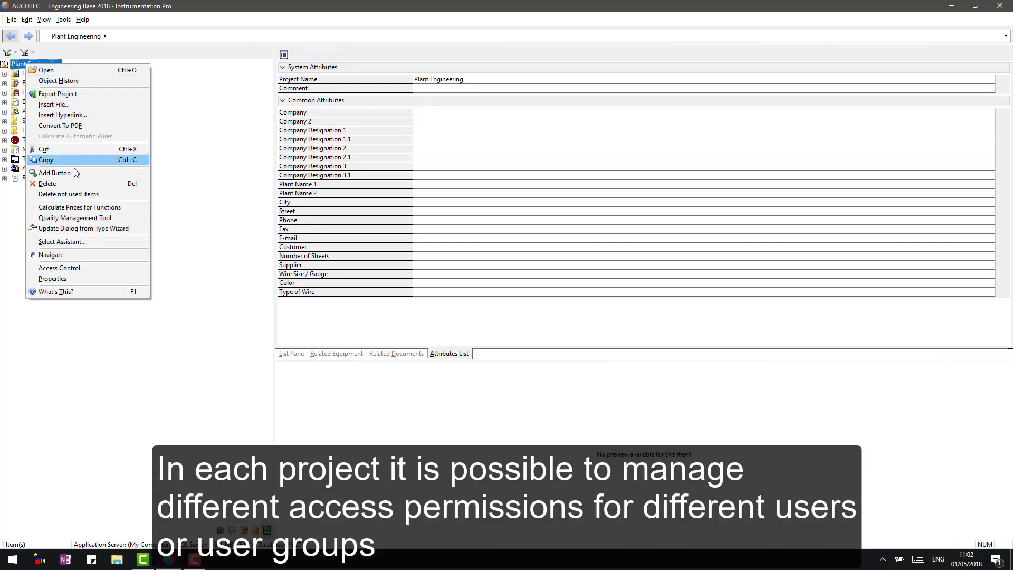
click(90, 268)
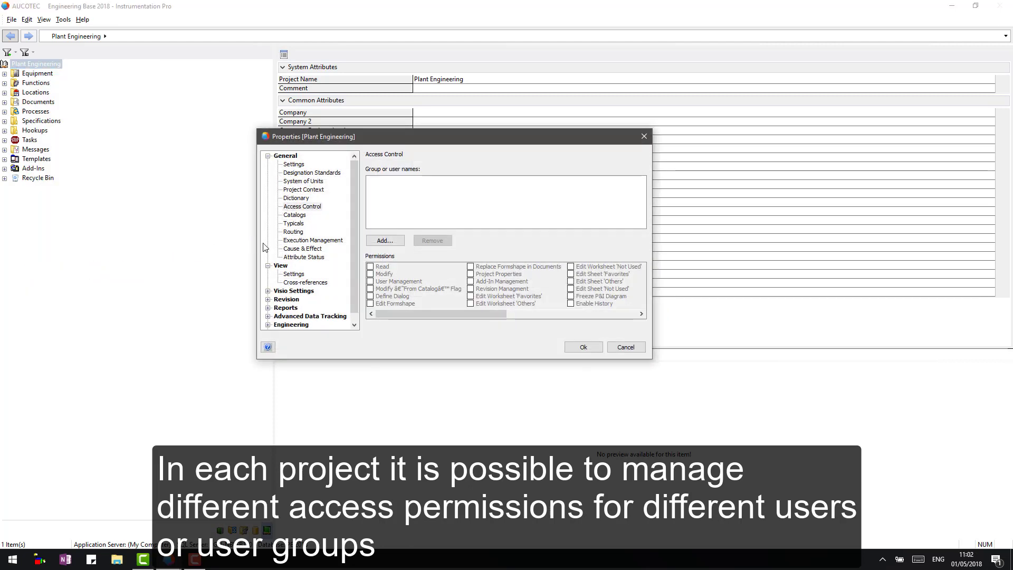
click(389, 242)
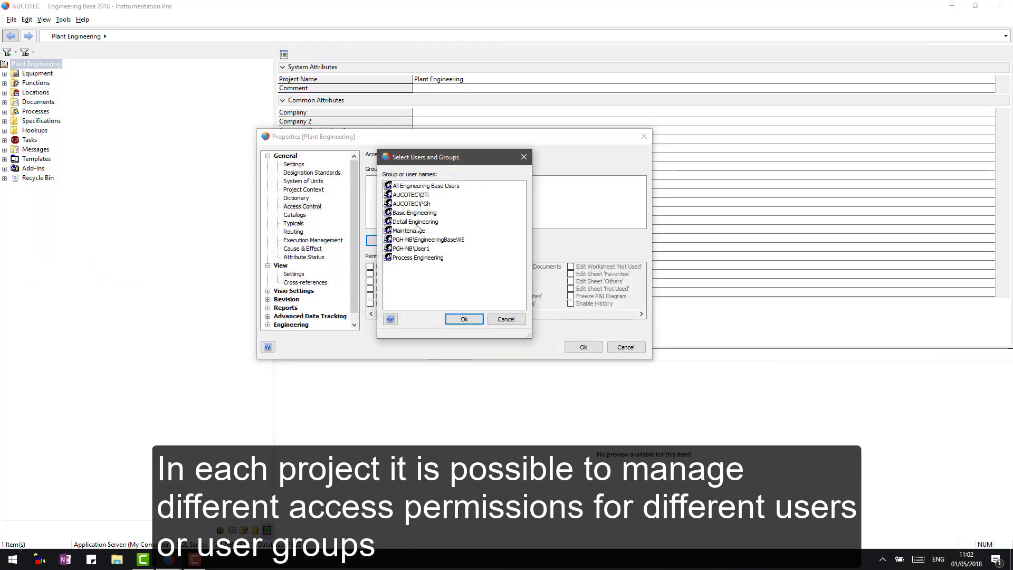
click(421, 204)
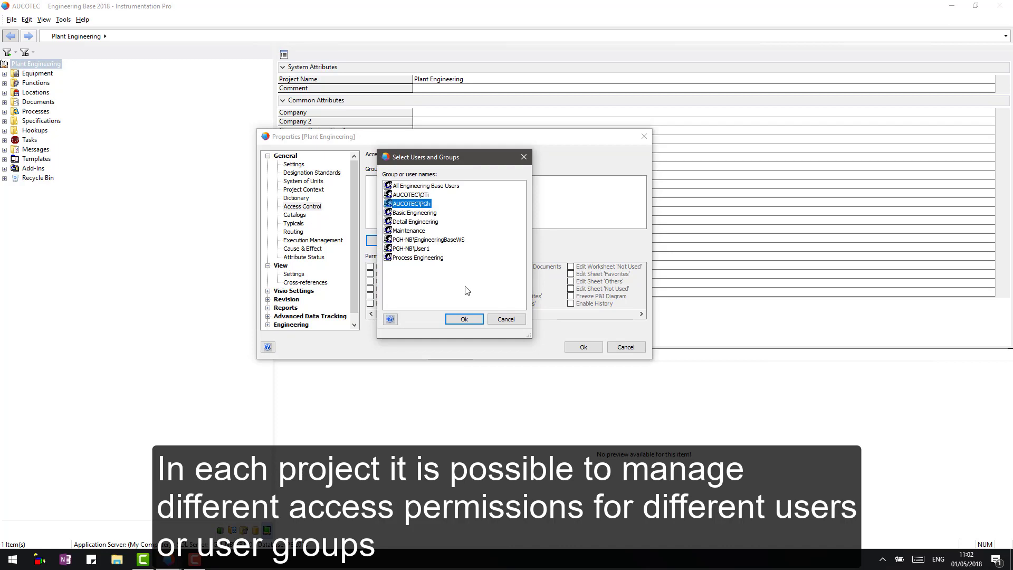
click(464, 319)
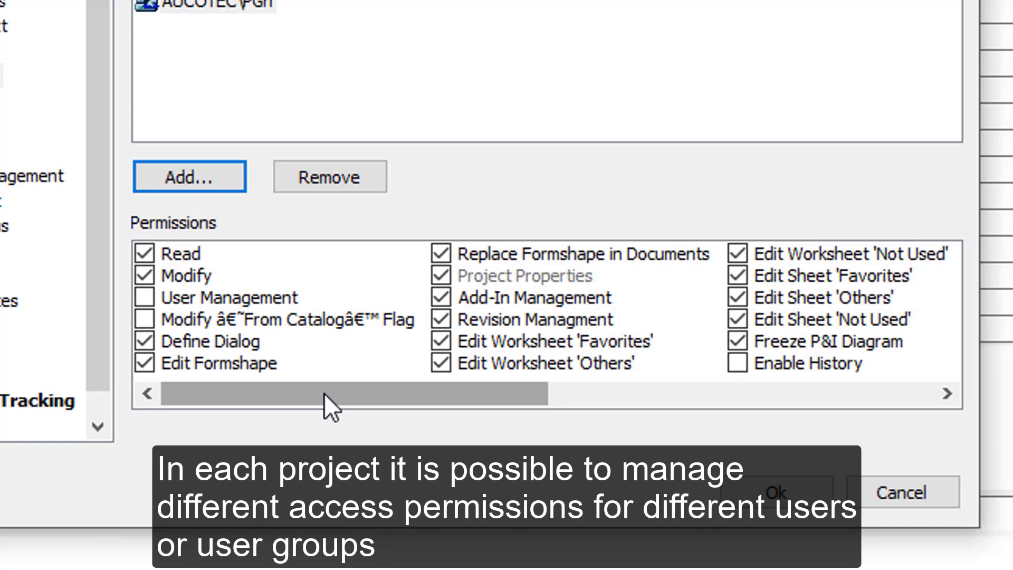
mouse_move(326, 394)
mouse_down()
mouse_move(414, 392)
mouse_move(488, 416)
mouse_move(311, 393)
mouse_up()
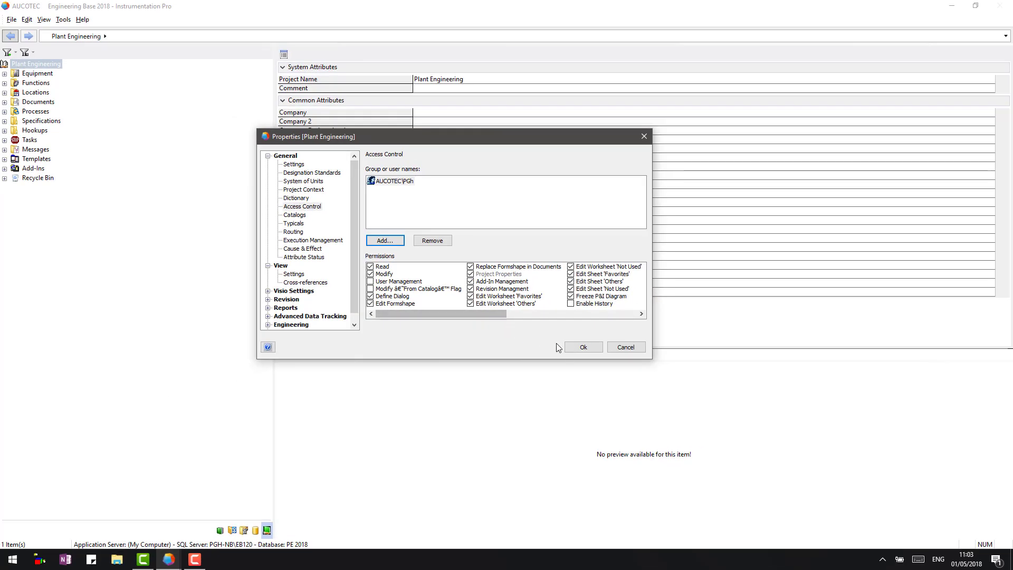
click(583, 347)
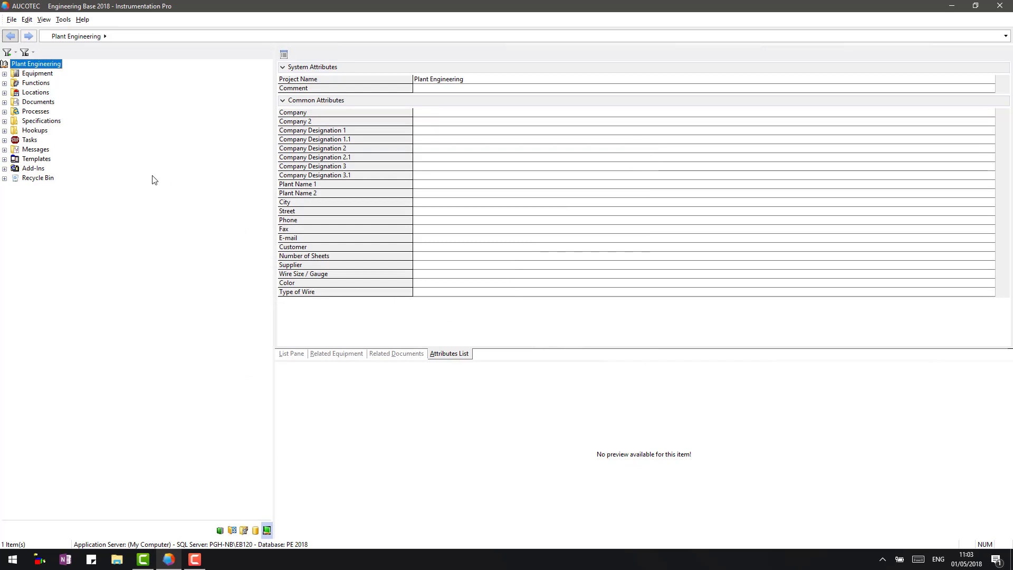
Enable Lock Structure and Protected for unit operation E05 under Equipment in the Plant Engineering project.
click(4, 75)
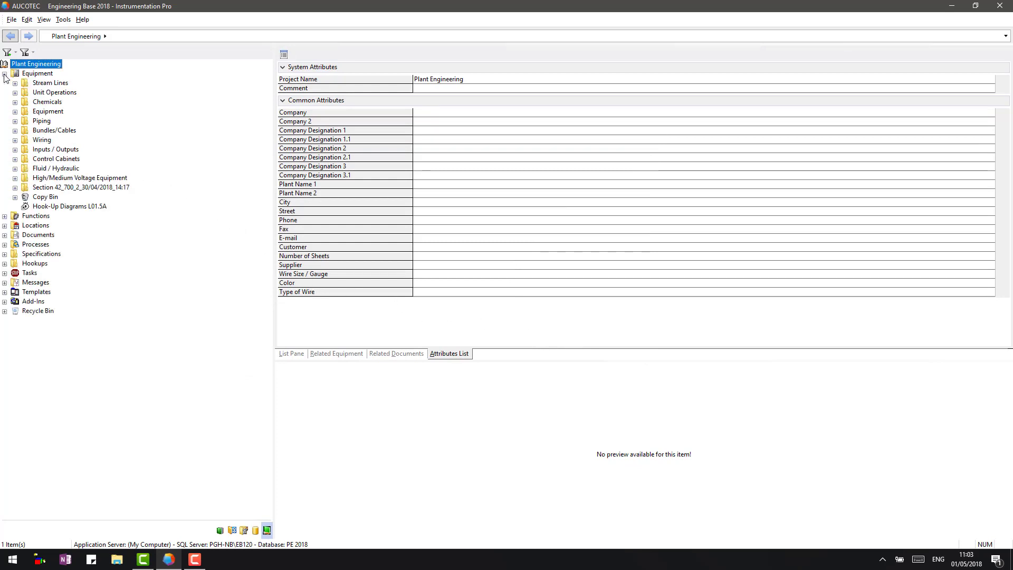
click(15, 93)
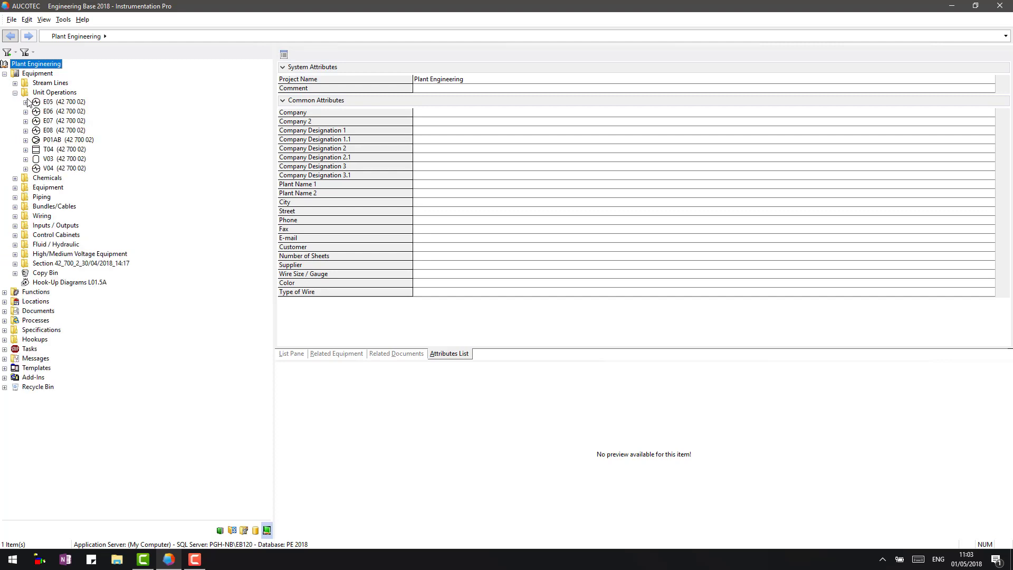
click(49, 102)
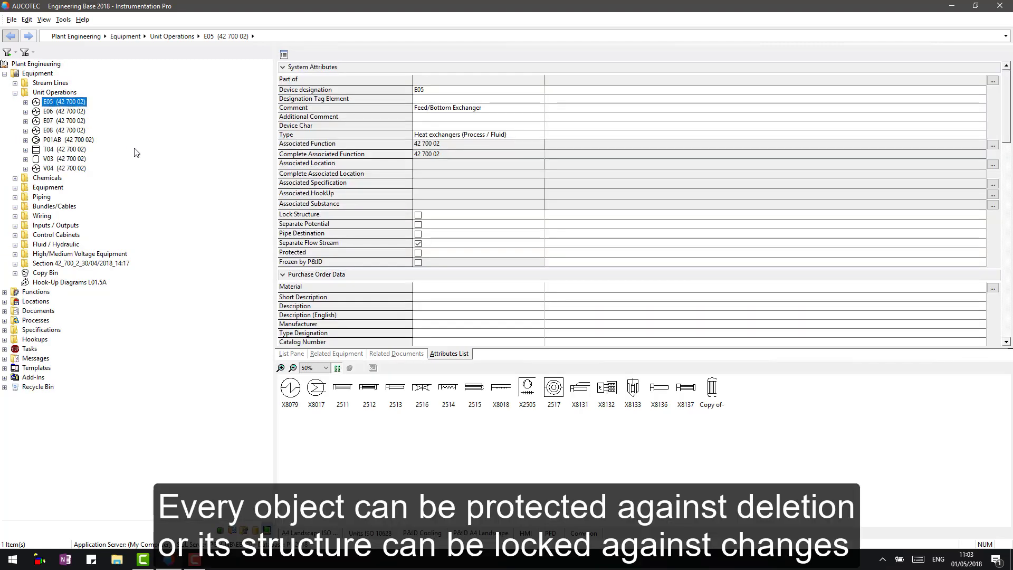
click(419, 216)
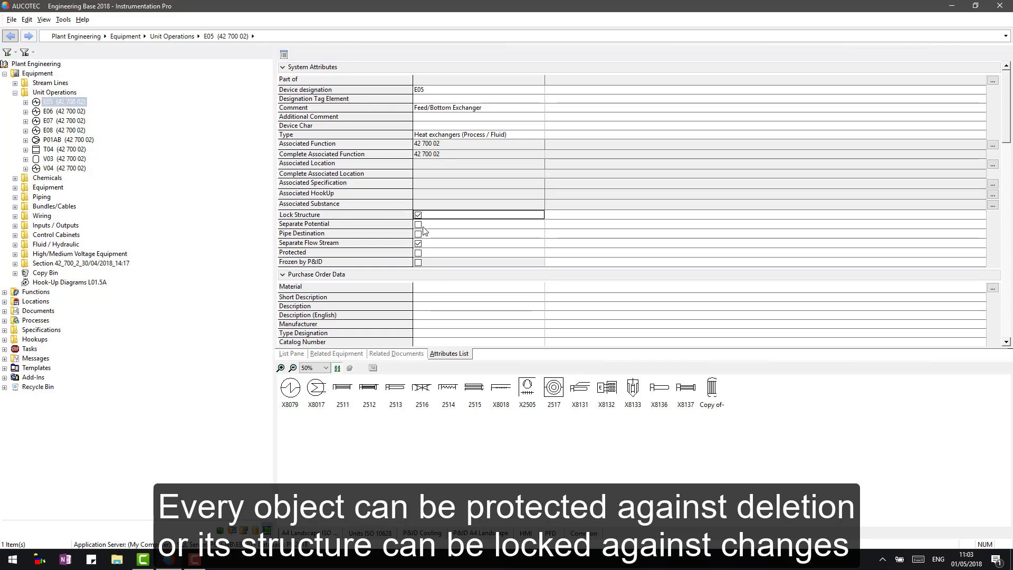
click(418, 253)
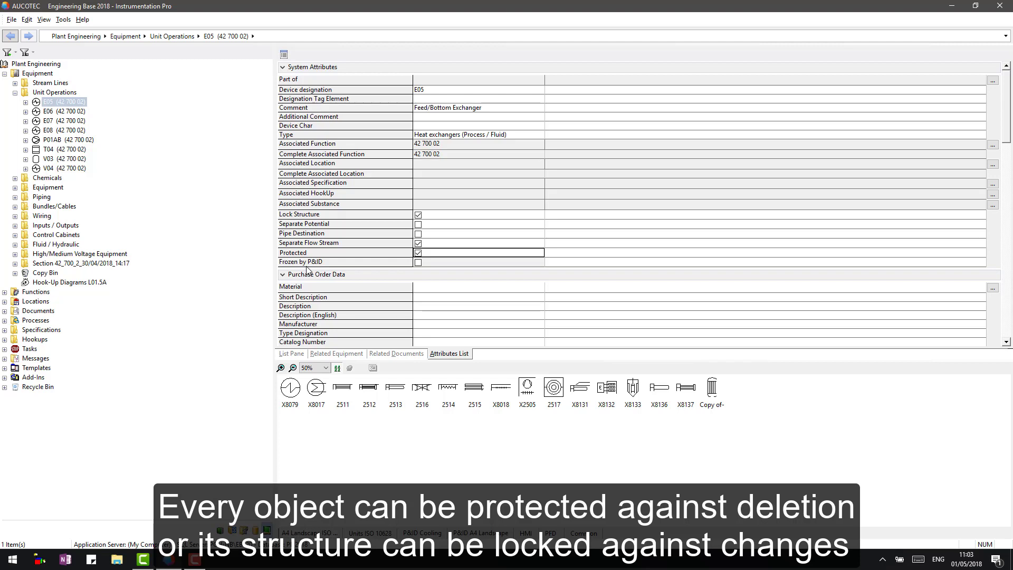
Add the available AUCOTEC user account to the access control of the P&ID folder under Documents > Process.
click(5, 74)
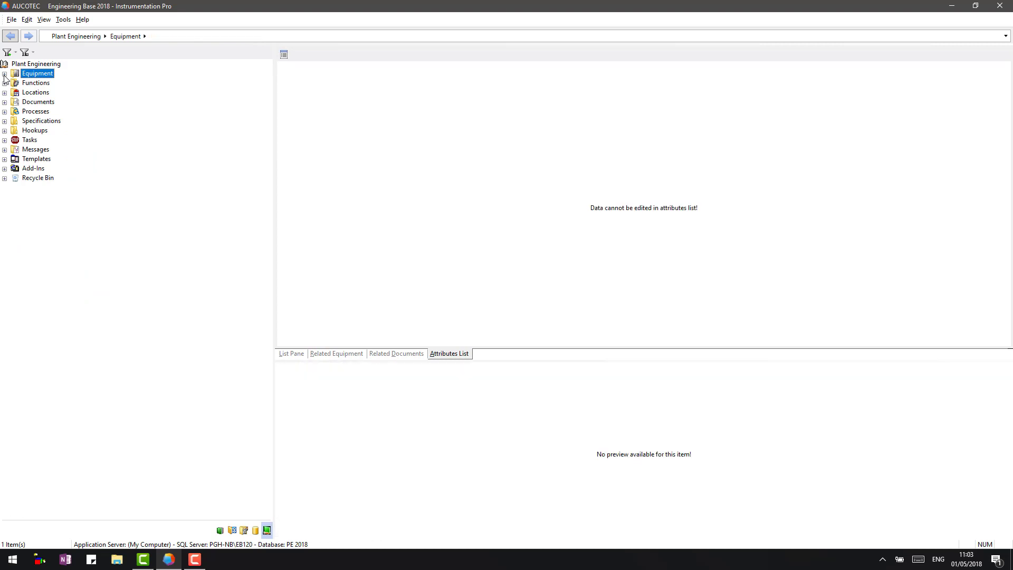
click(5, 102)
click(16, 121)
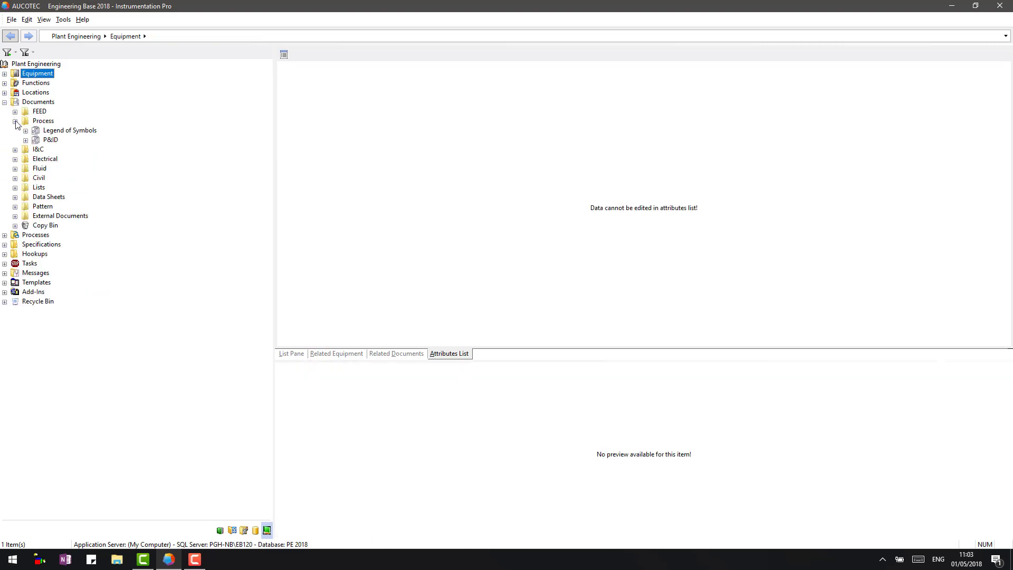
click(26, 140)
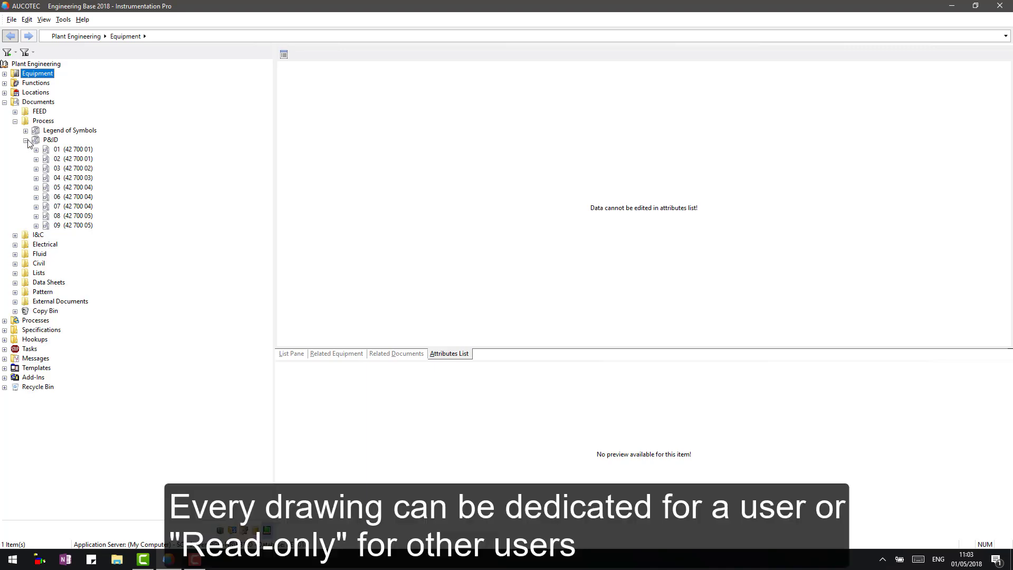
click(67, 179)
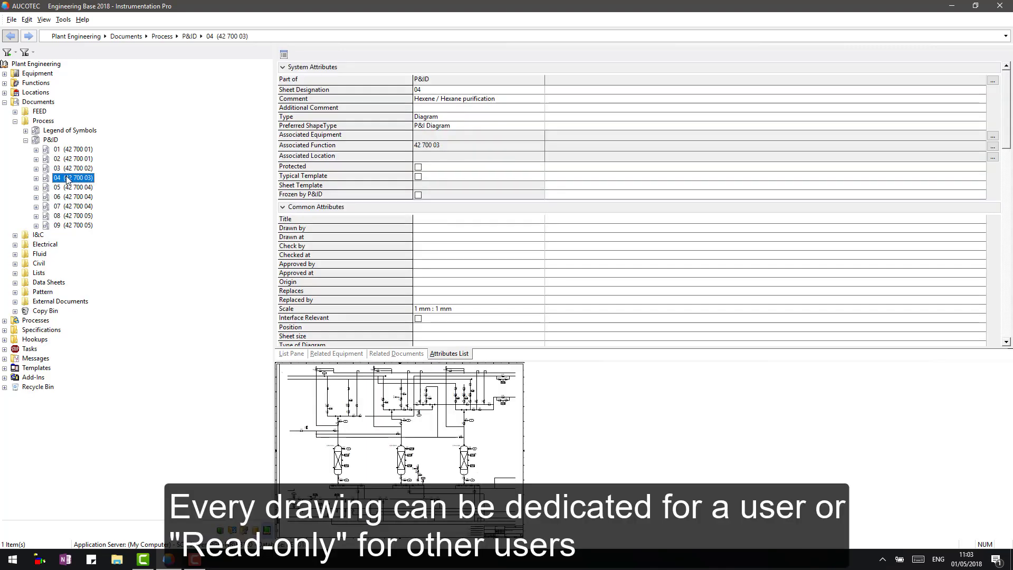
right_click(50, 140)
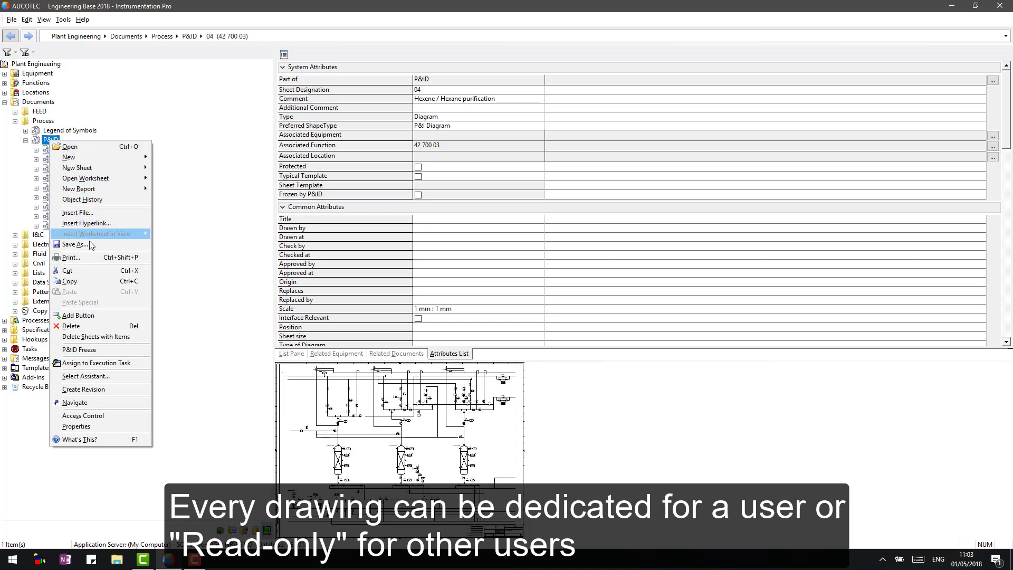
click(110, 417)
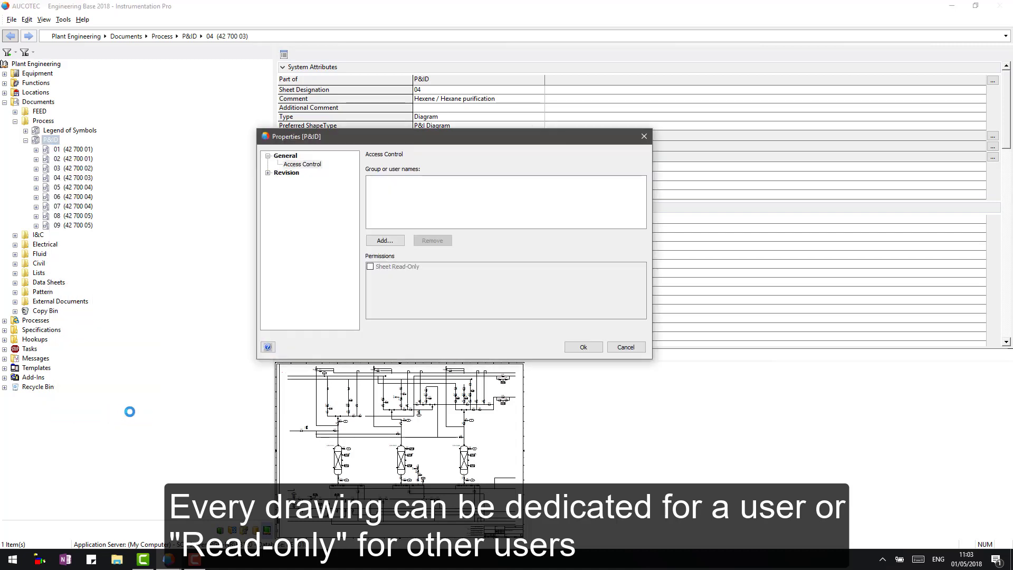
click(379, 241)
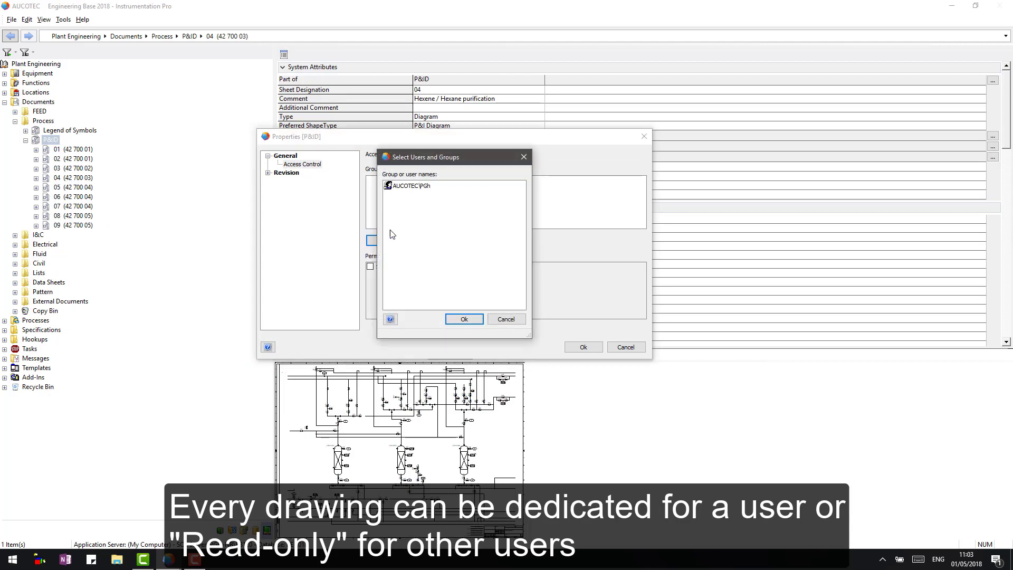
click(409, 186)
click(459, 319)
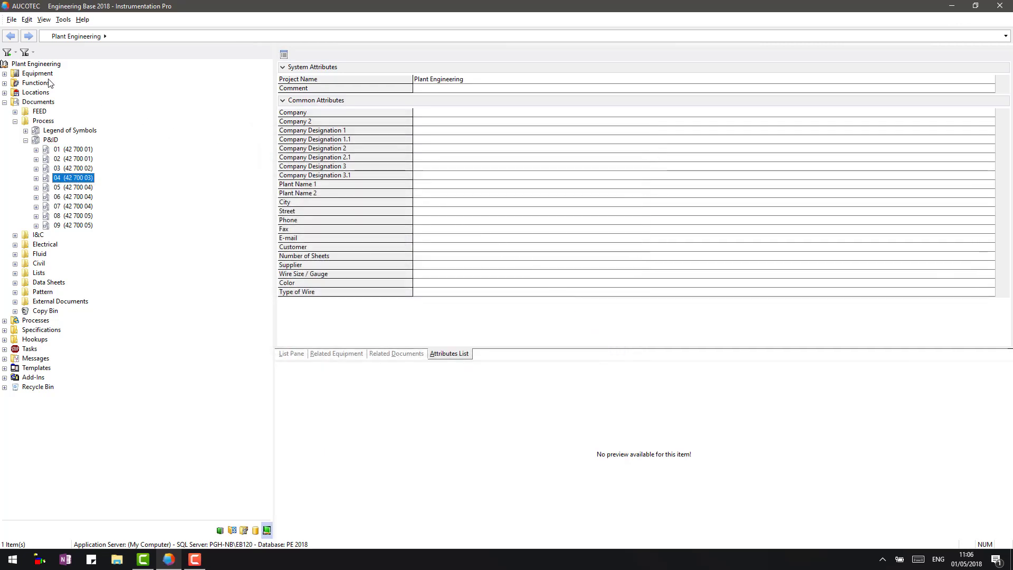
Check the Status Indicator options for the Comment attribute of unit operation E06 and set the attribute to Read-Only.
click(4, 74)
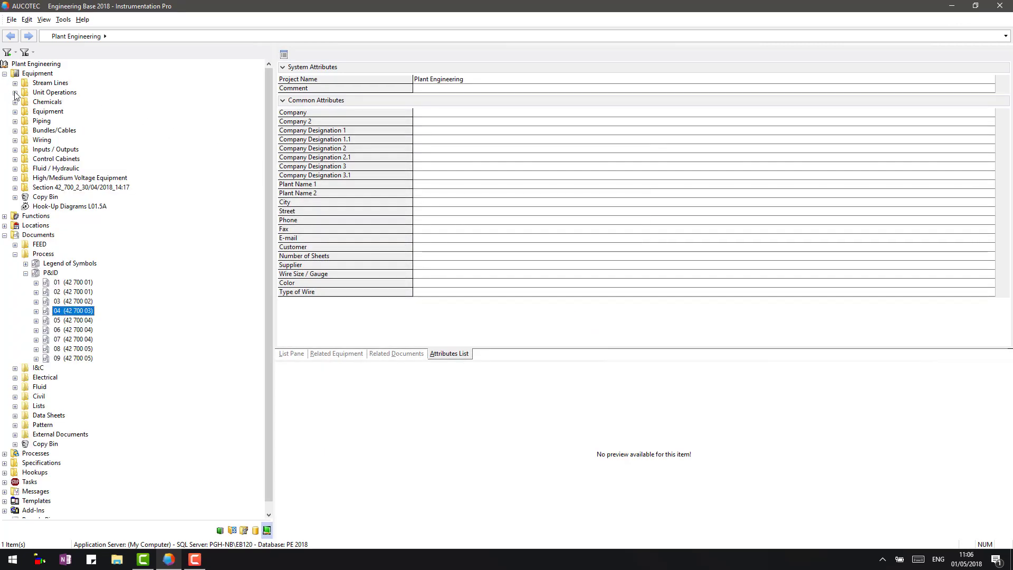
click(15, 92)
click(63, 111)
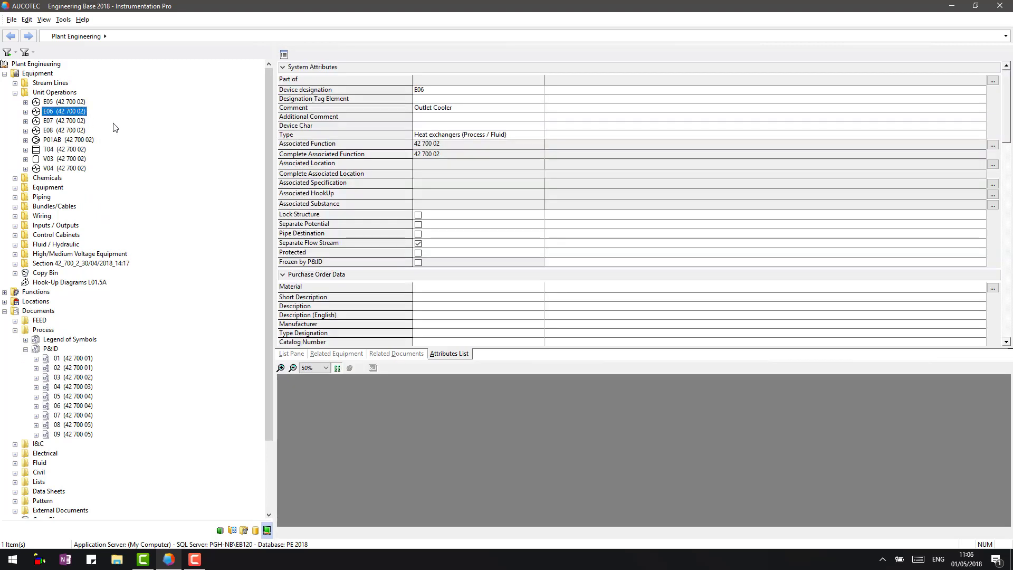
right_click(457, 108)
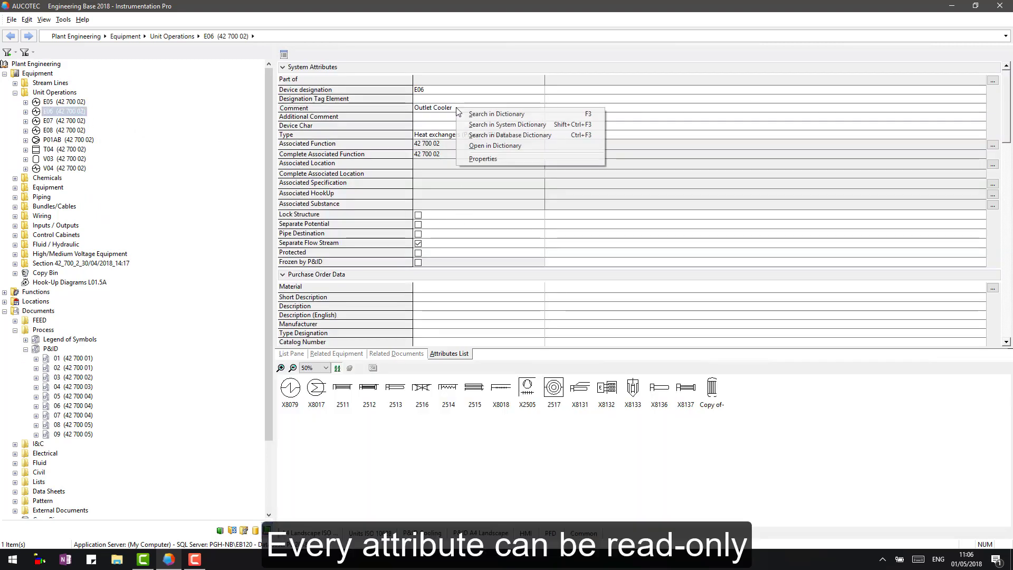
click(490, 159)
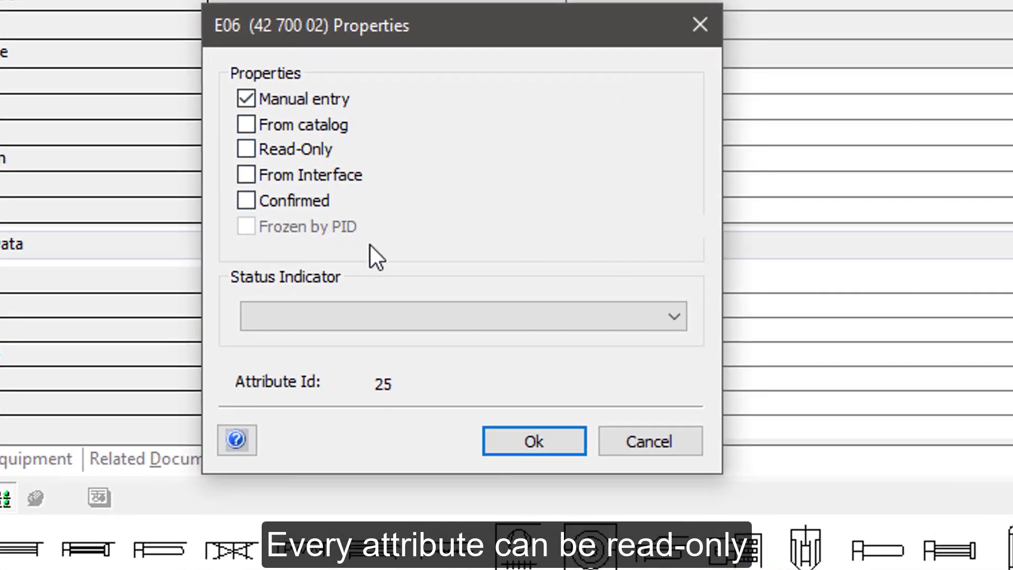
click(469, 317)
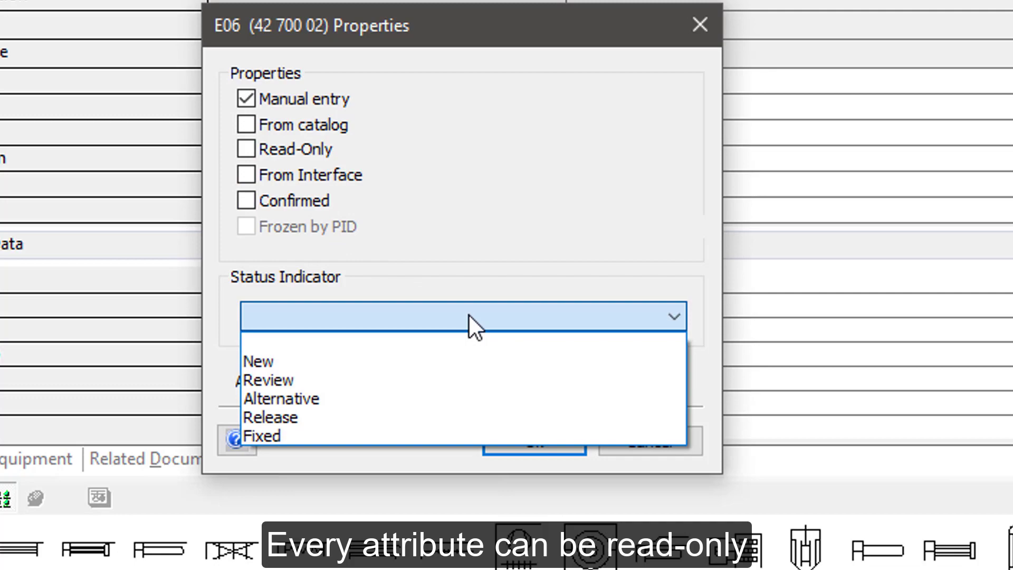
click(468, 317)
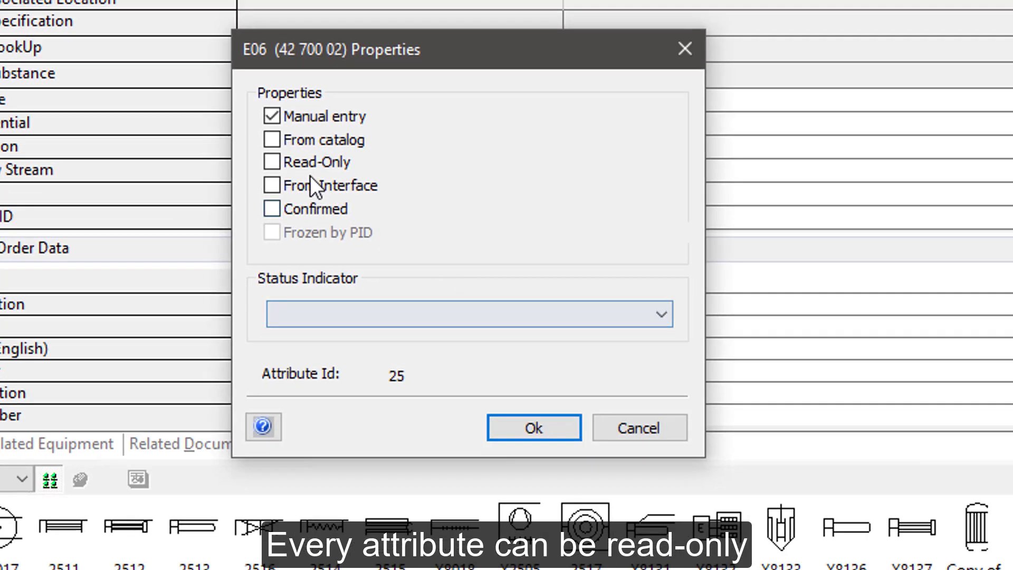
click(247, 151)
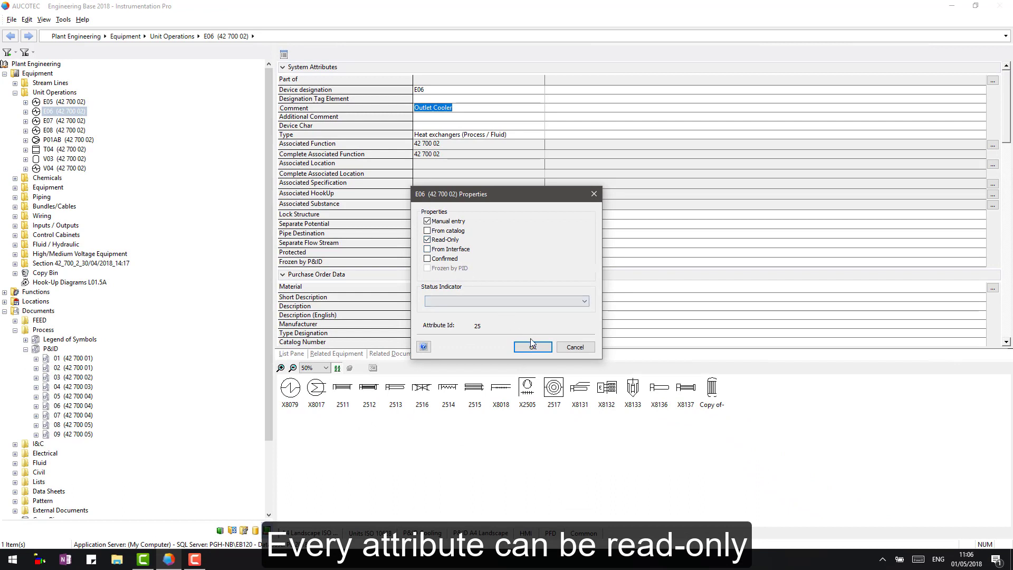
click(532, 346)
click(485, 118)
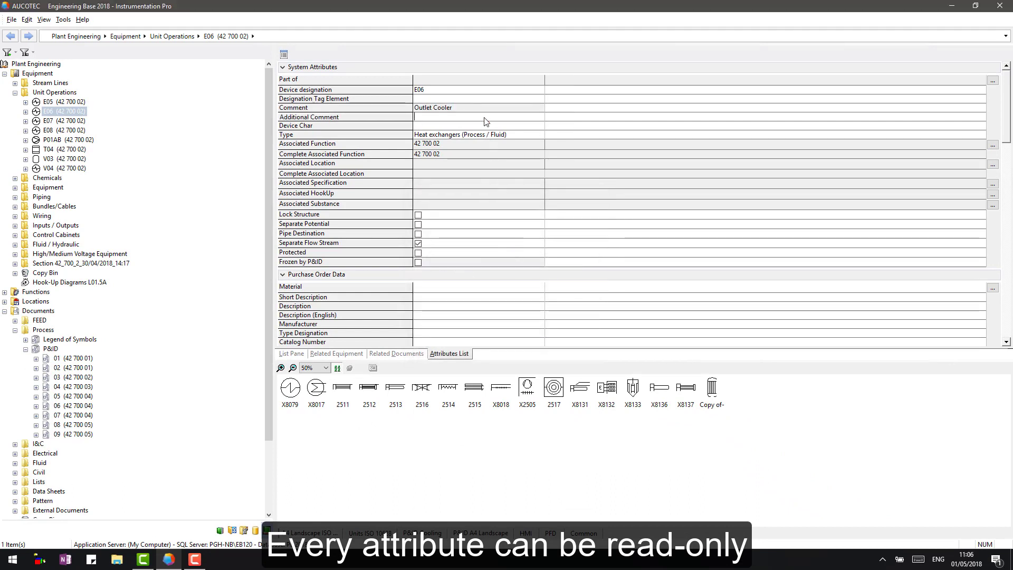